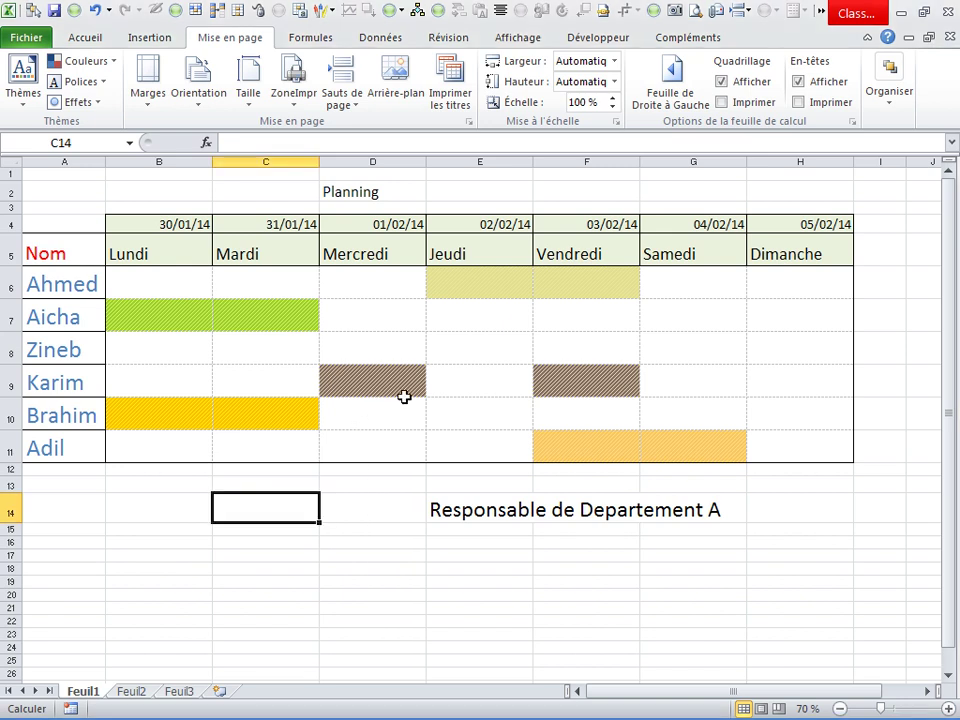
Draw a donut shape beneath the schedule and give it the text 'Responsable Departement A'.
left_click(384, 358)
left_click(265, 380)
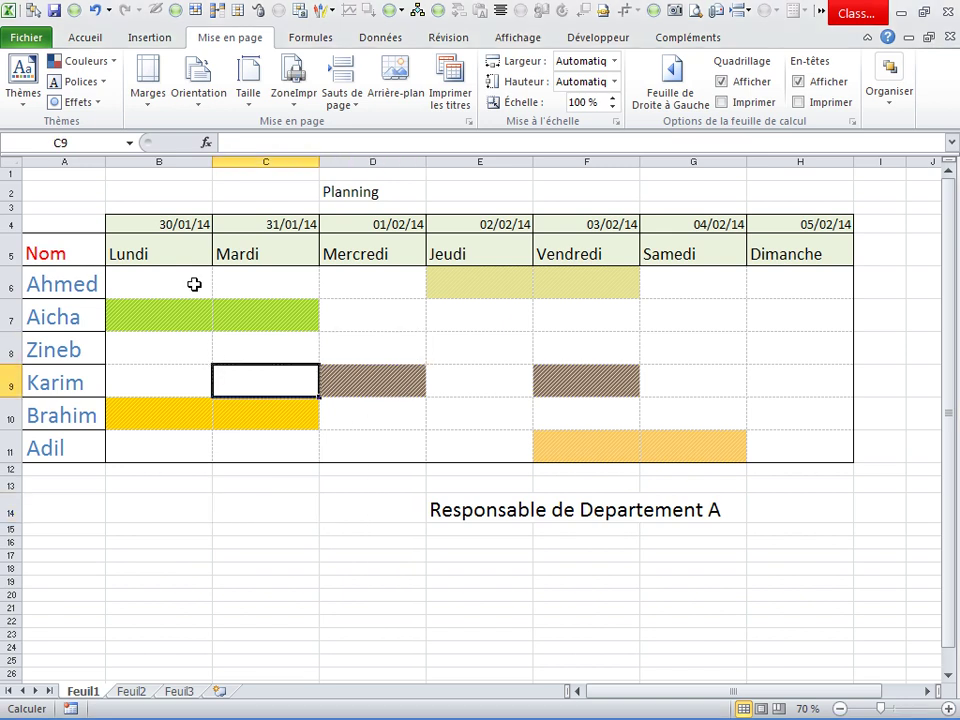
left_click(92, 39)
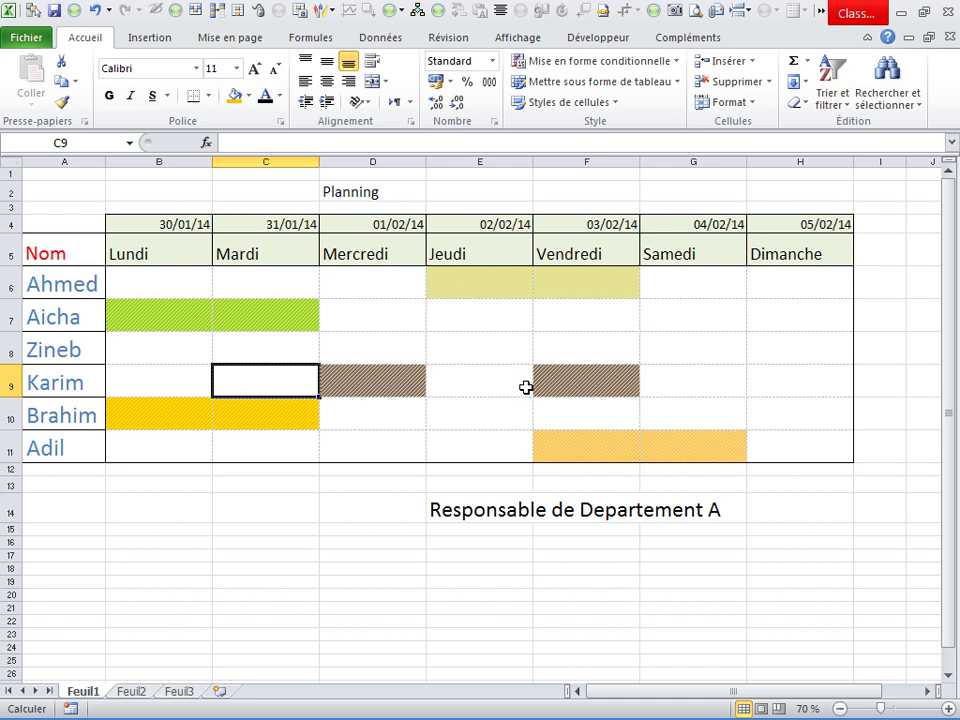
left_click(161, 40)
left_click(288, 62)
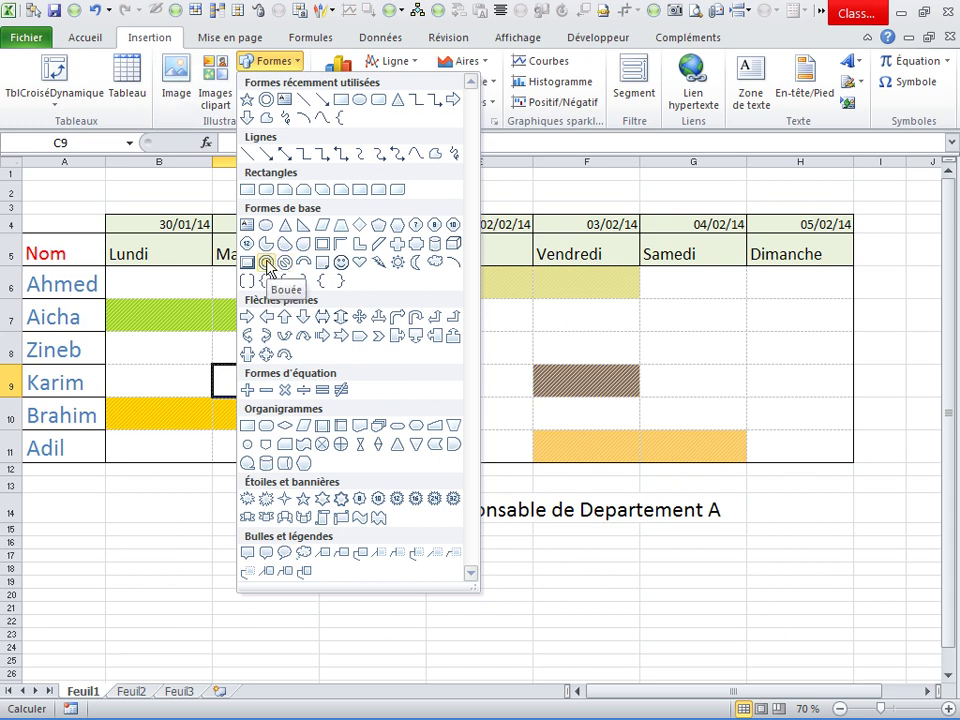
left_click(247, 262)
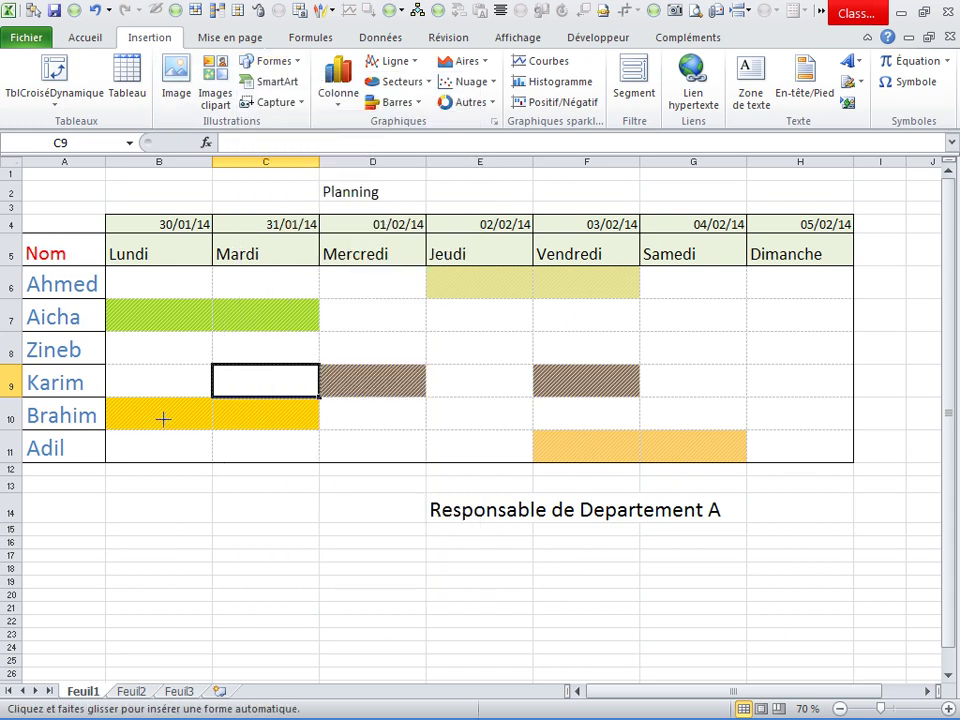
left_click_drag(163, 419, 418, 659)
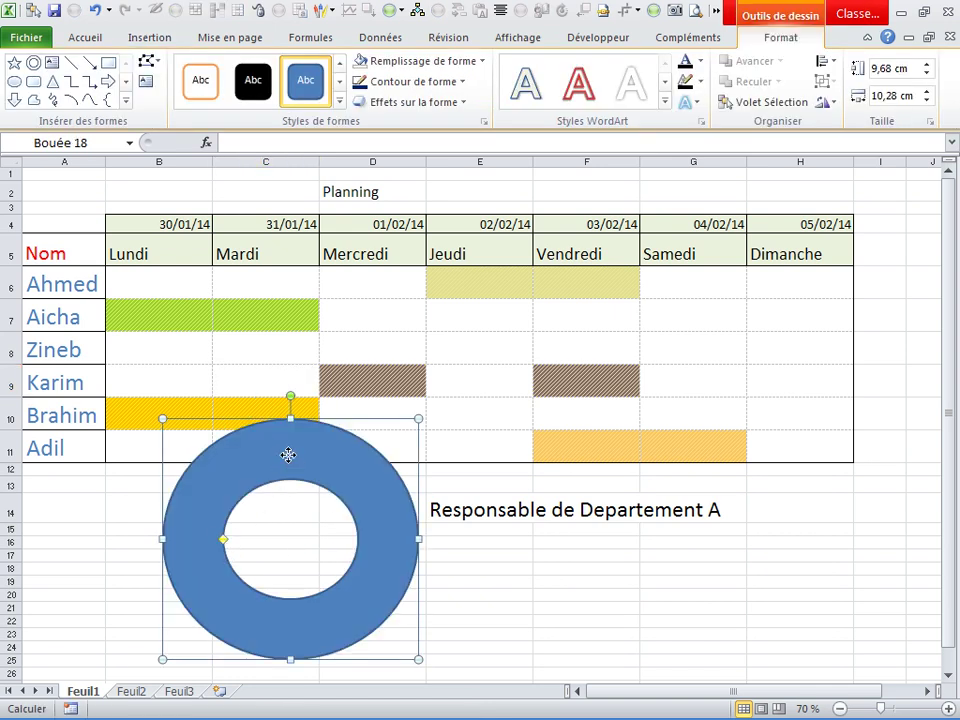
right_click(288, 456)
key("Escape")
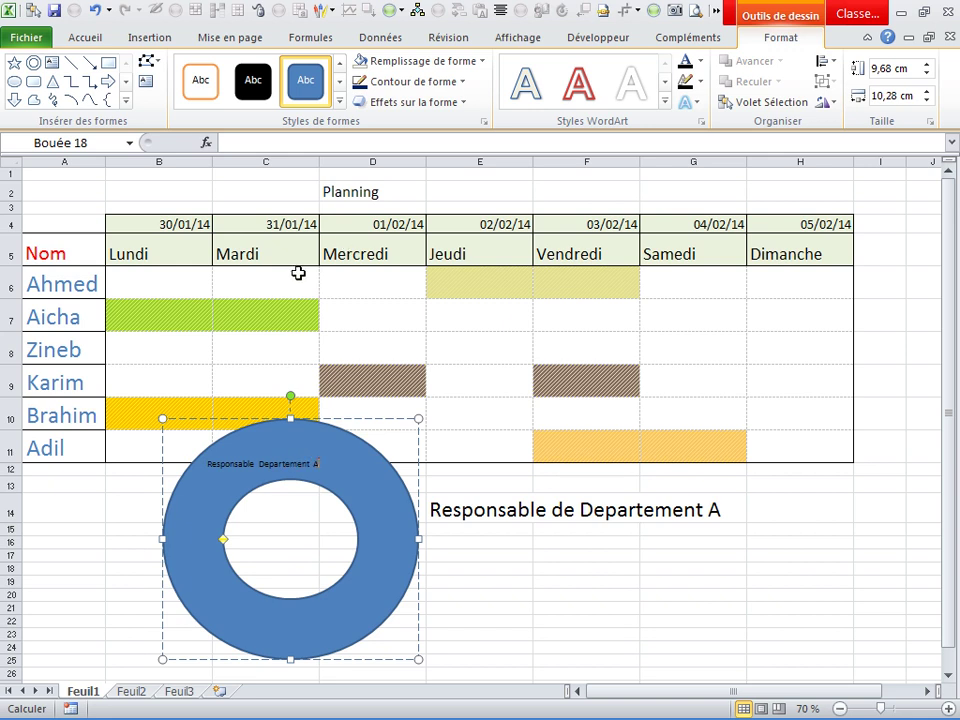
Grow the ring's label font up to 40, then shrink it back to 36.
right_click(344, 444)
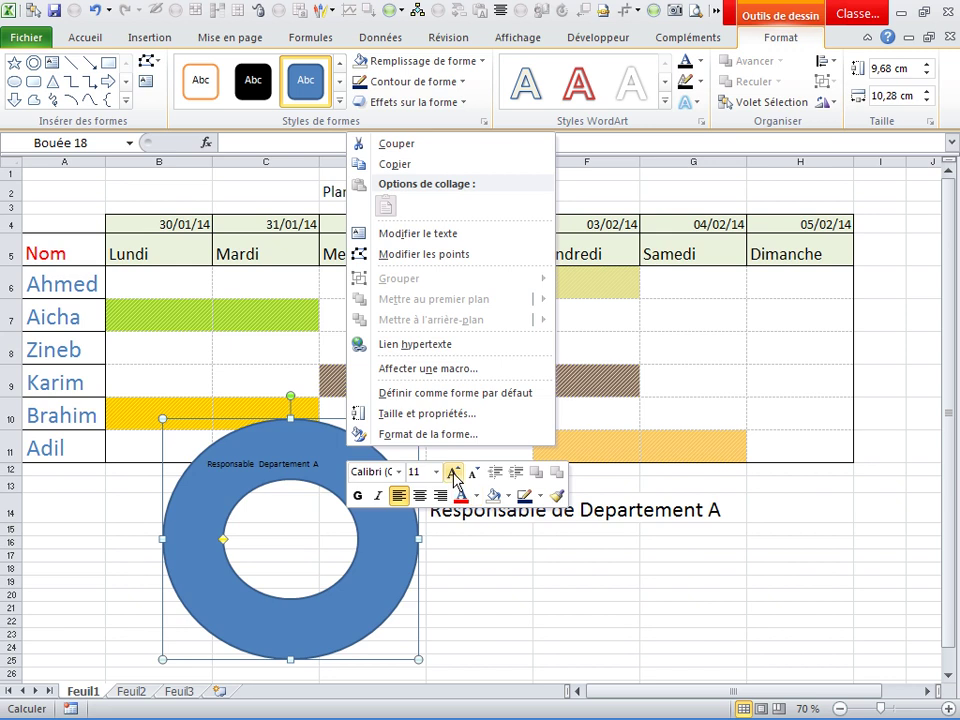
left_click(453, 472)
left_click(453, 472)
left_click(453, 472)
left_click(453, 472)
left_click(453, 472)
left_click(453, 472)
left_click(453, 472)
left_click(453, 472)
left_click(453, 472)
left_click(453, 472)
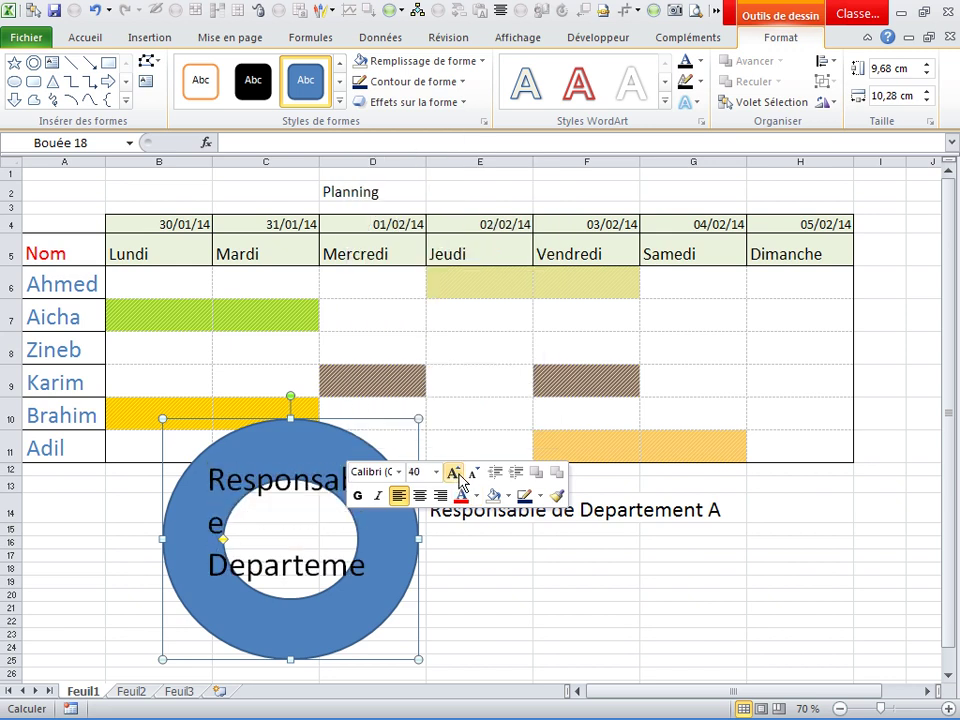
left_click(472, 472)
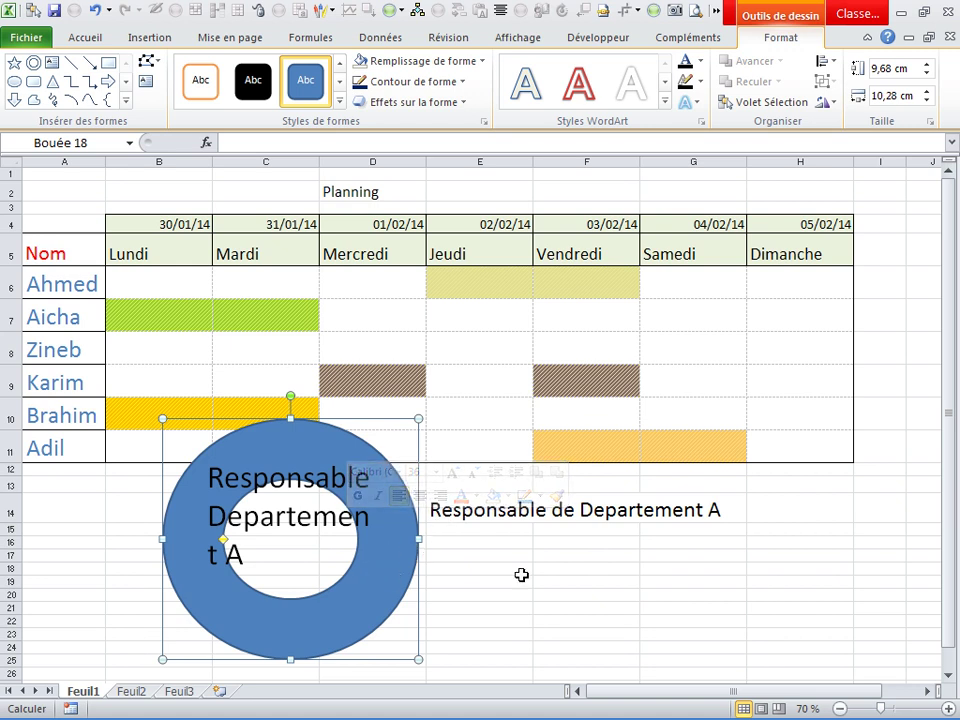
left_click(538, 572)
left_click(412, 551)
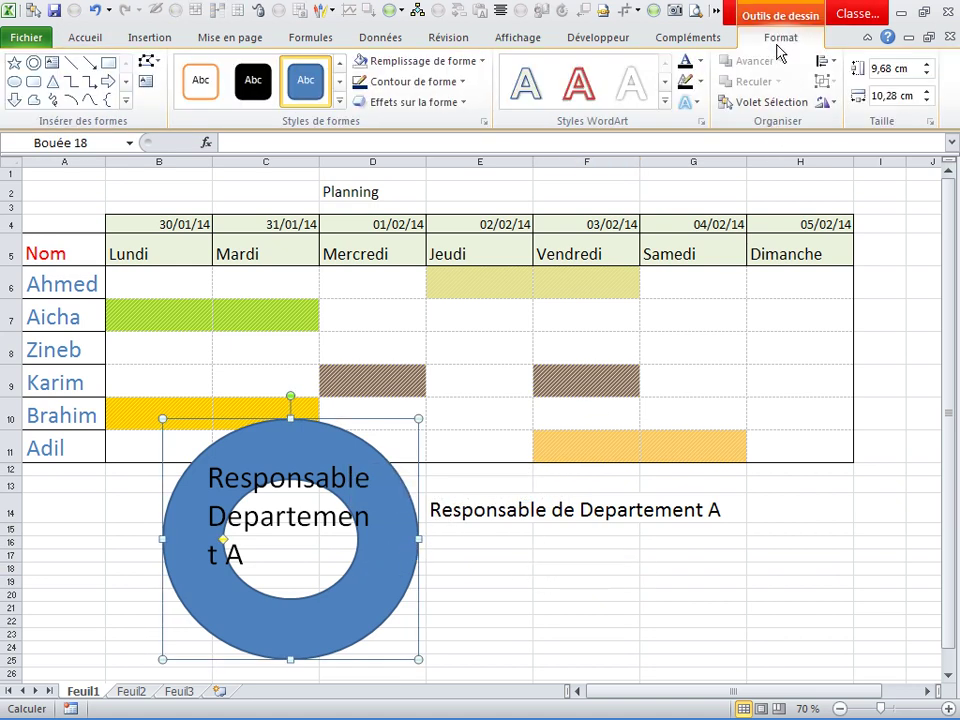
left_click(621, 596)
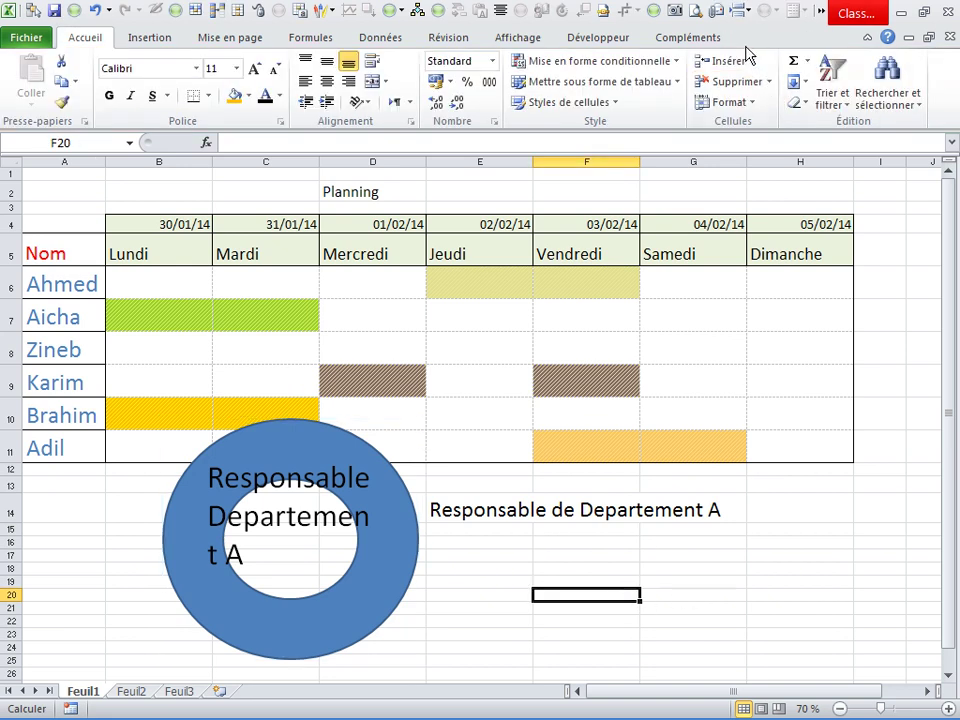
left_click(414, 552)
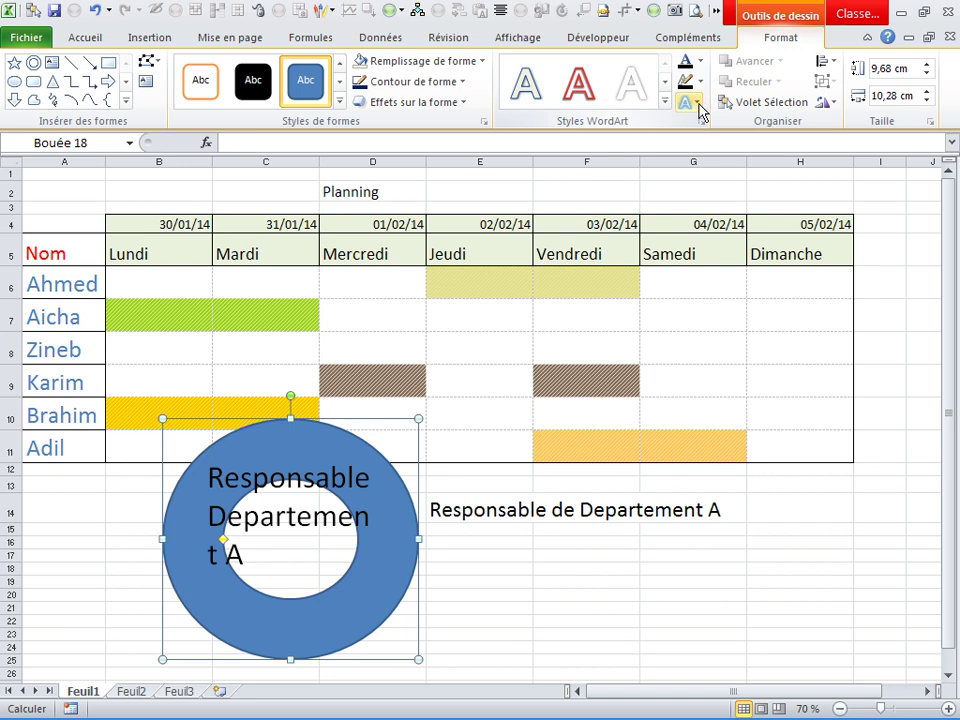
Apply the Circle follow-path text transform to the ring's label.
left_click(697, 108)
mouse_move(715, 140)
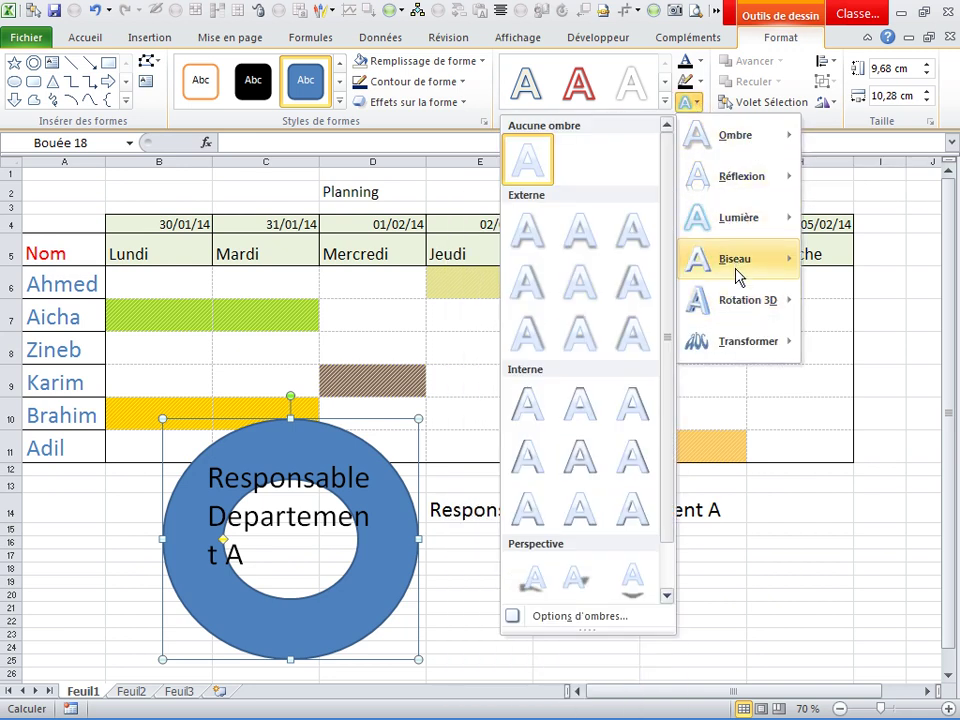
mouse_move(735, 268)
mouse_move(682, 348)
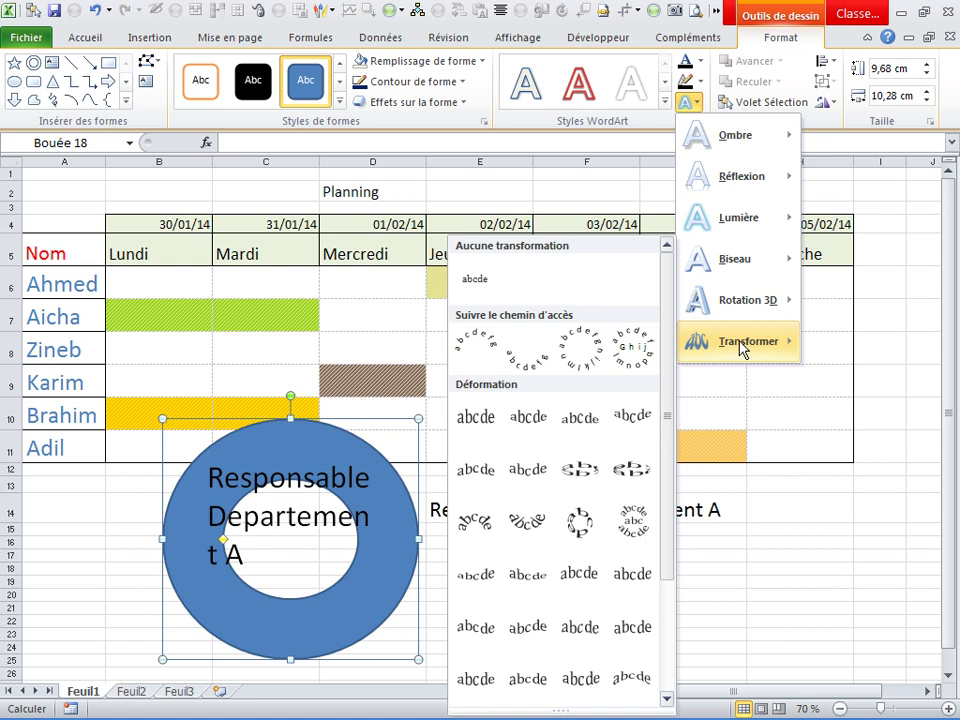
left_click(592, 356)
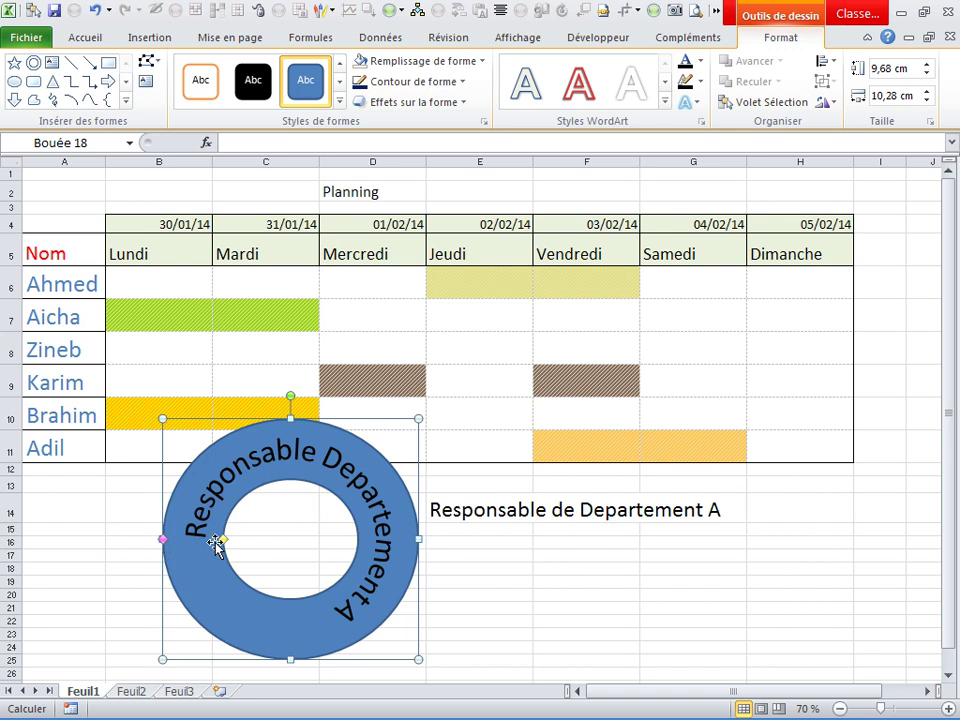
Stretch the text path so 'Departement A' arcs over the top and 'Responsable' along the bottom.
left_click_drag(224, 544, 225, 542)
left_click_drag(179, 590, 302, 620)
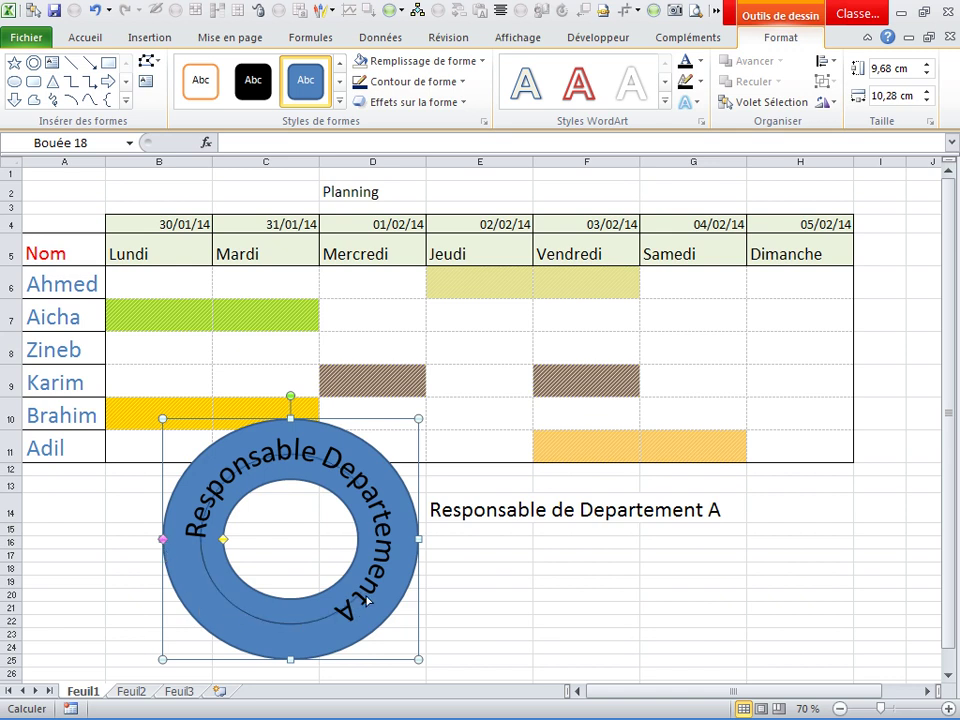
left_click_drag(378, 547, 380, 545)
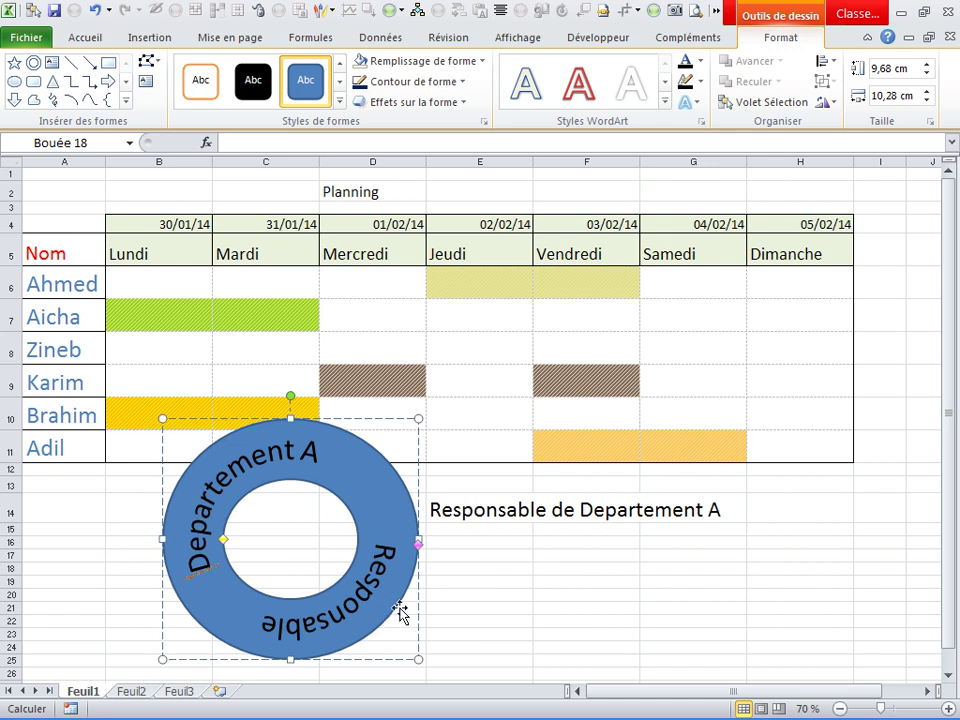
key("Escape")
left_click(417, 578)
Set the ring's fill to No Fill so it becomes transparent.
right_click(417, 578)
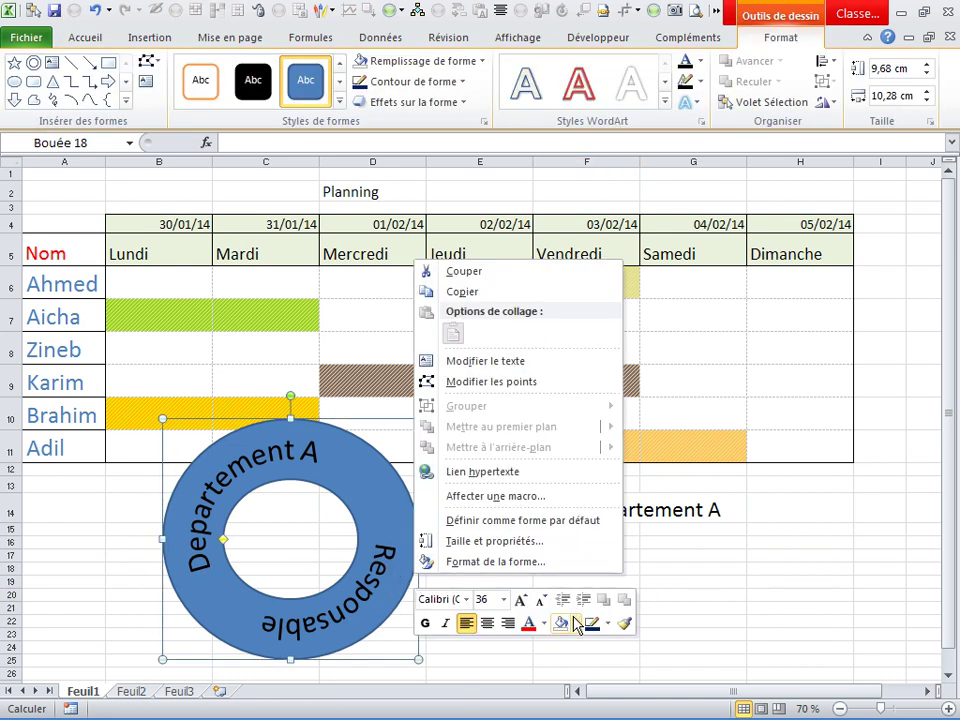
left_click(576, 623)
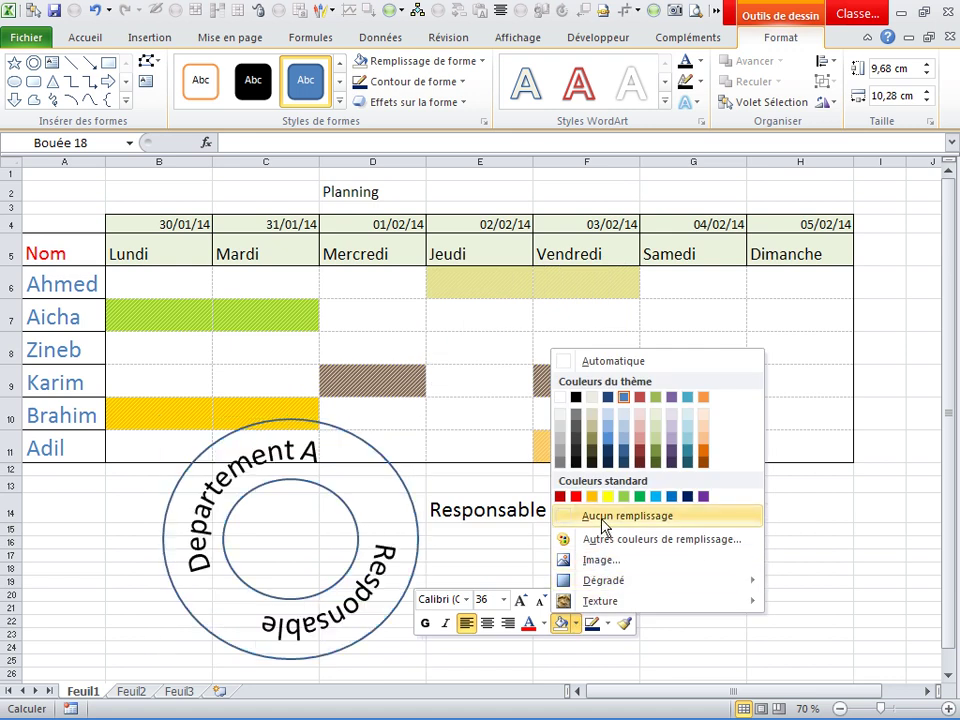
left_click(604, 517)
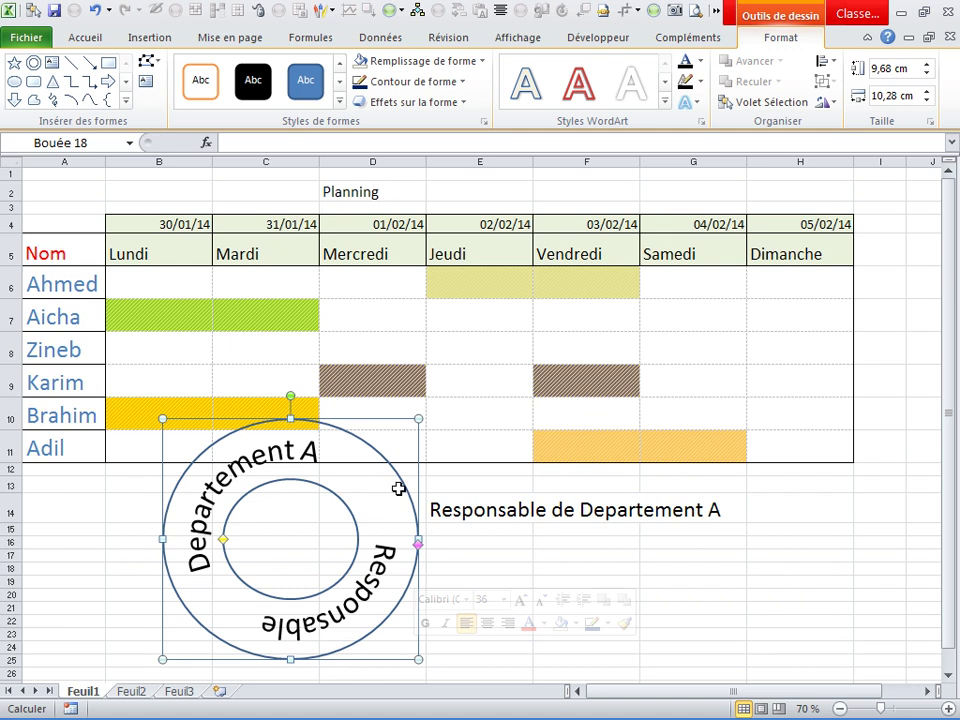
Give the ring a 6 pt dark blue outline.
right_click(398, 488)
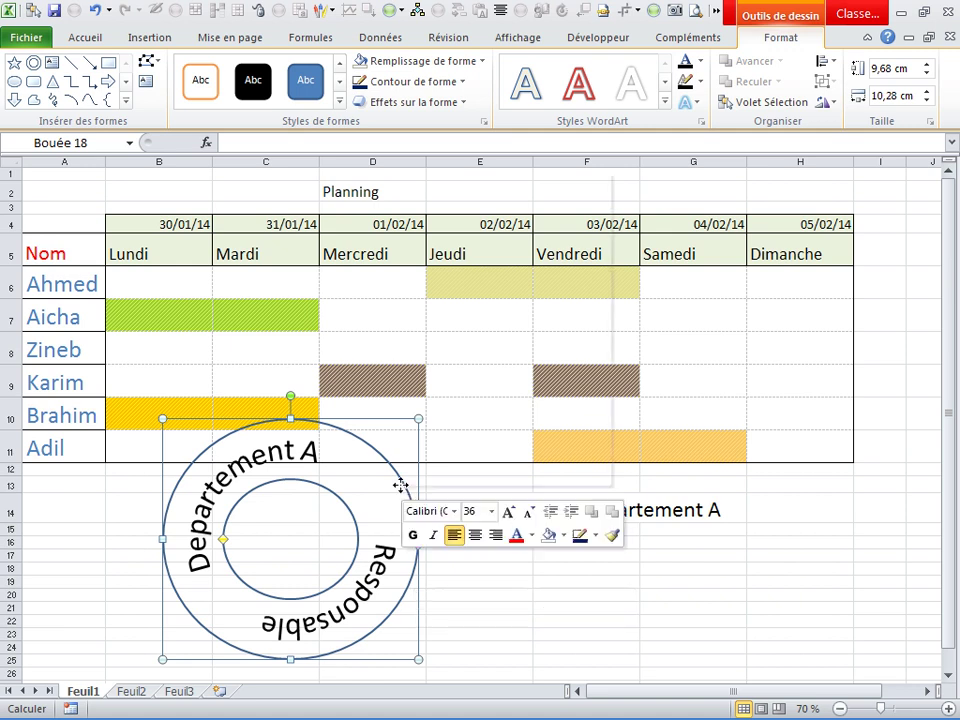
left_click(598, 536)
mouse_move(722, 476)
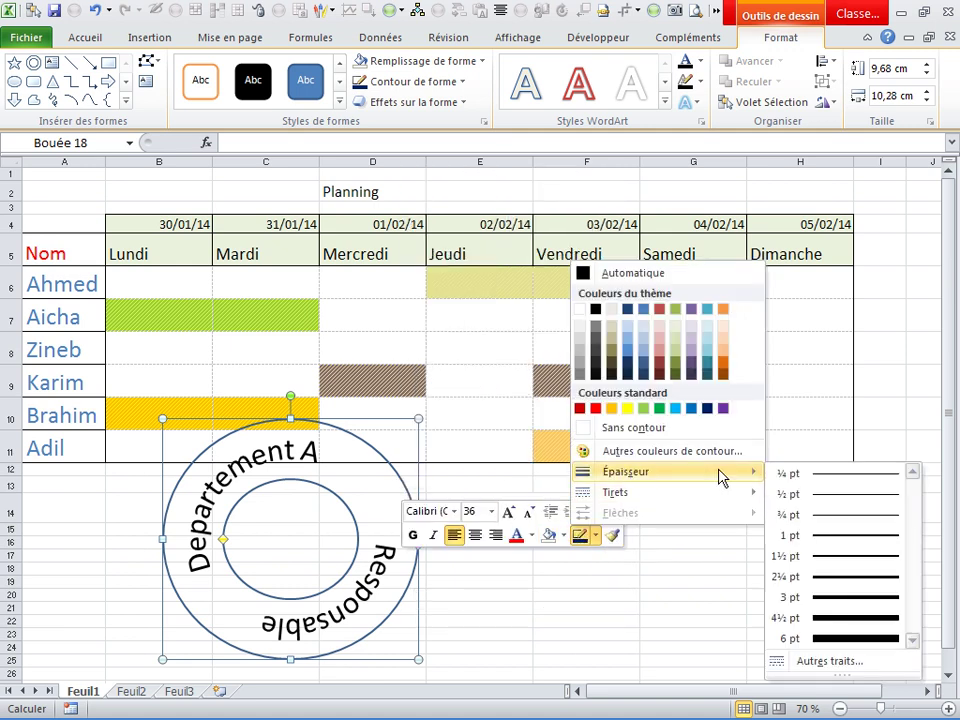
left_click(868, 640)
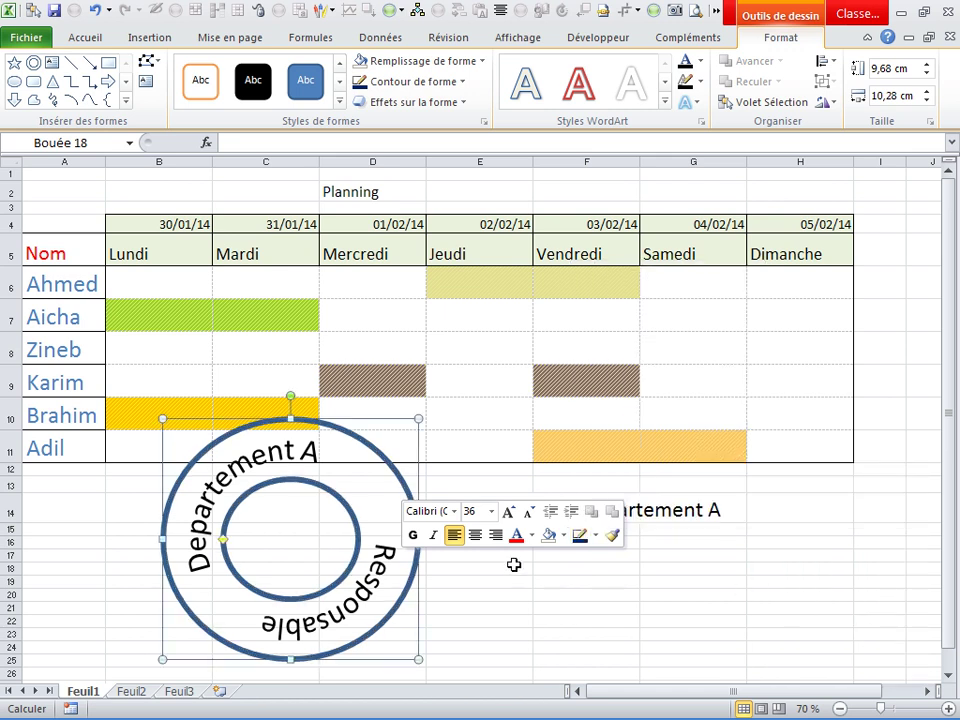
left_click(597, 538)
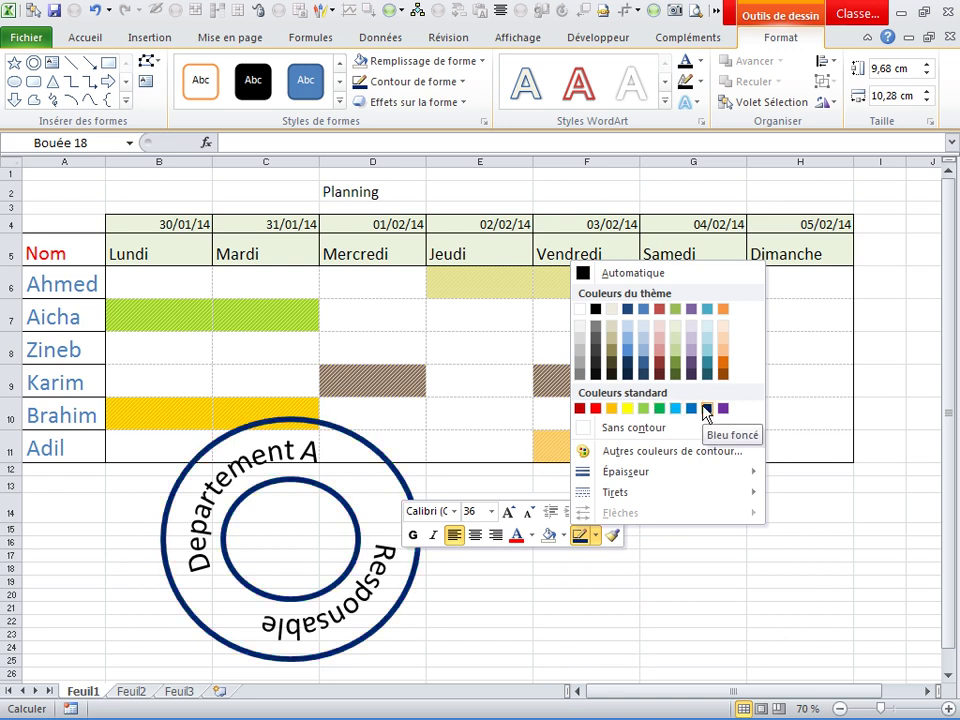
left_click(707, 409)
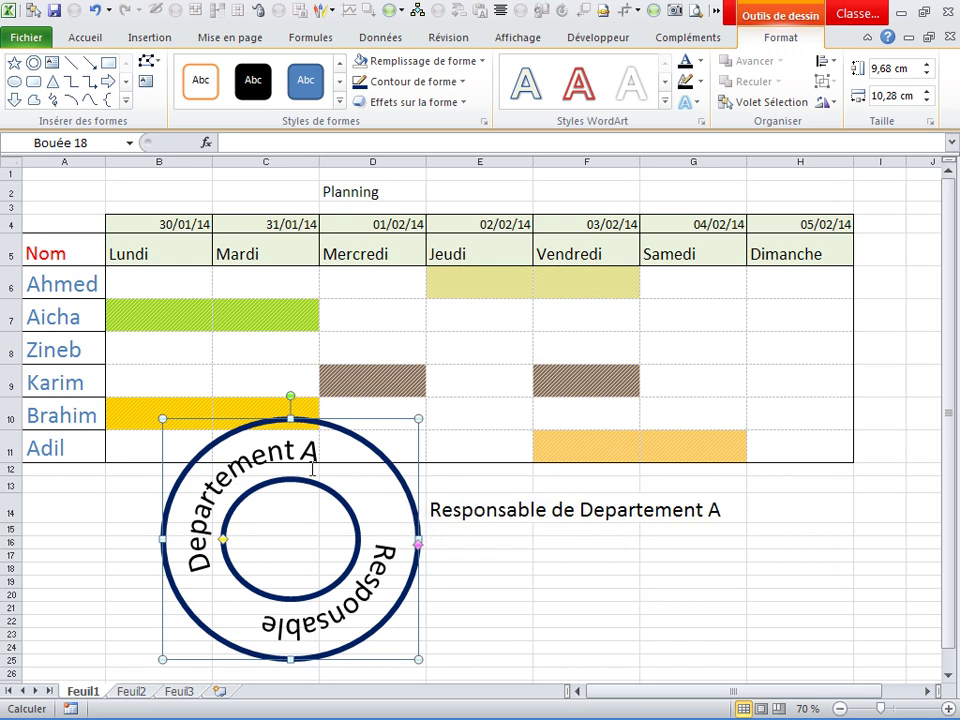
Change the ring's curved label to the blue theme font colour.
right_click(341, 510)
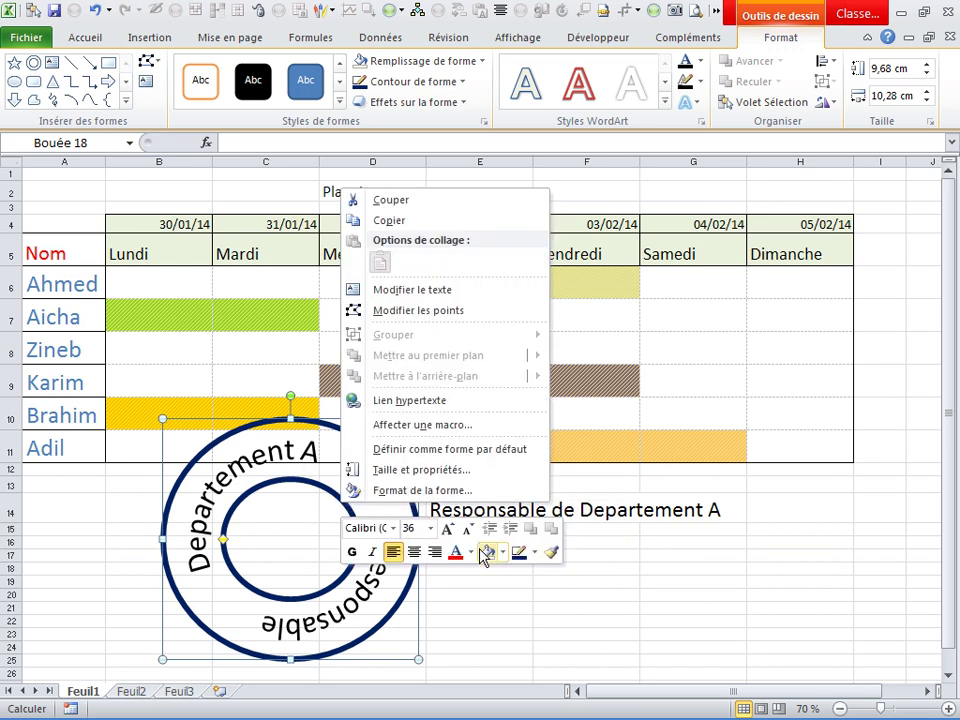
left_click(455, 553)
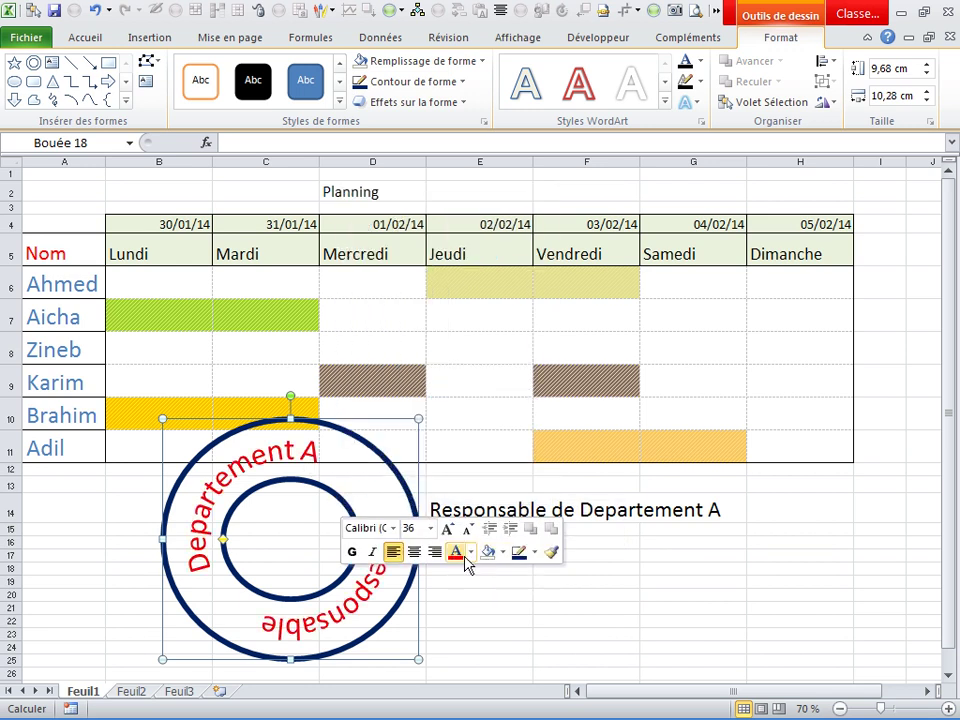
left_click(472, 552)
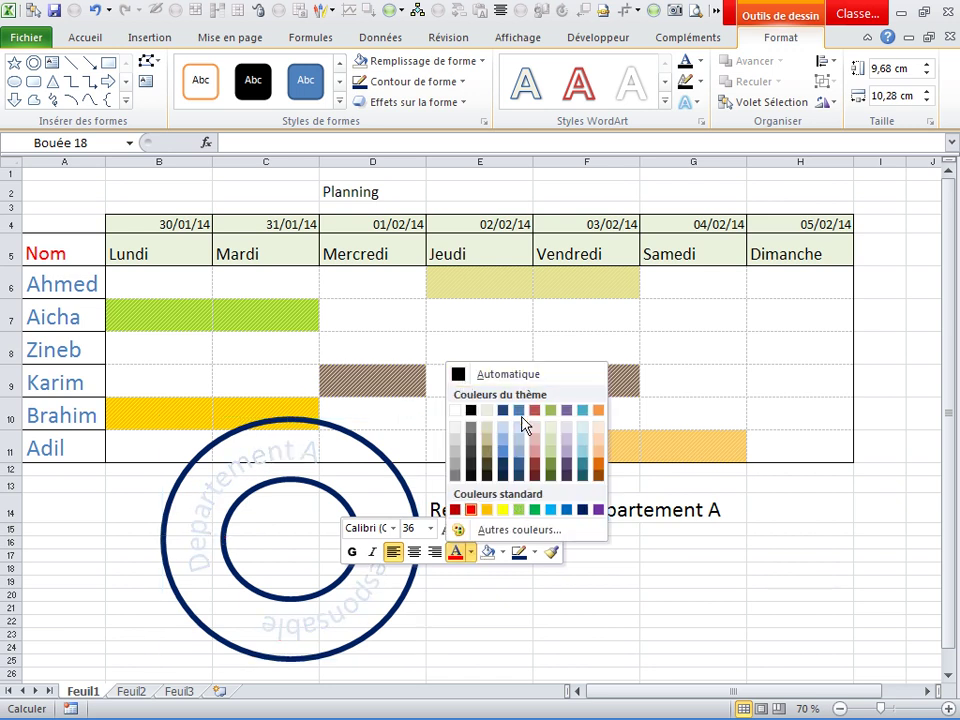
left_click(521, 412)
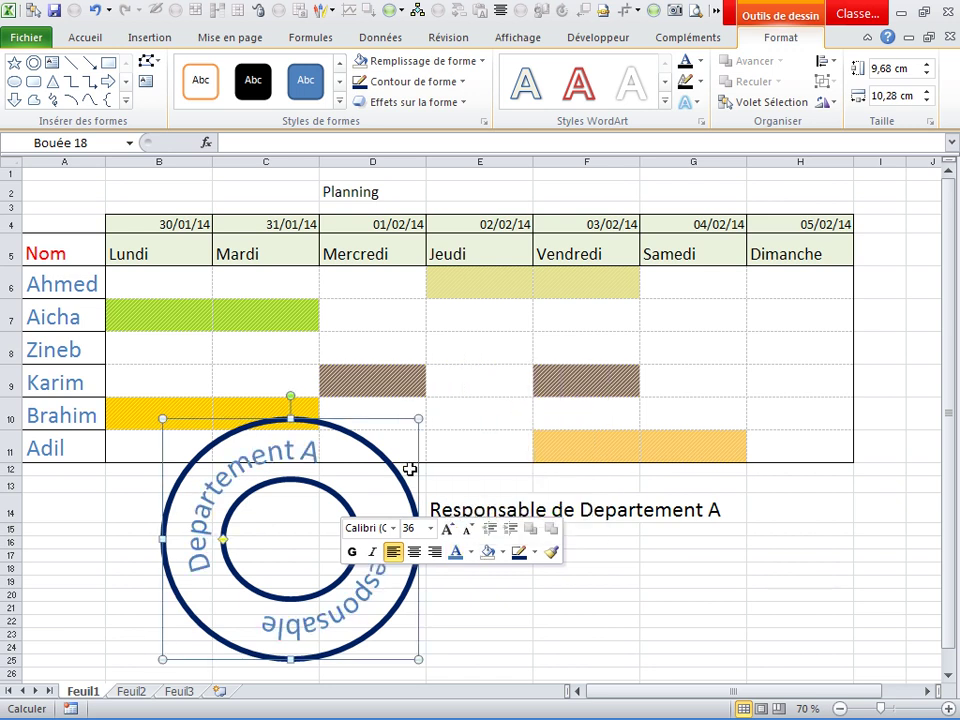
Move the stamp and shrink it to about 7 cm across.
left_click_drag(407, 471, 647, 488)
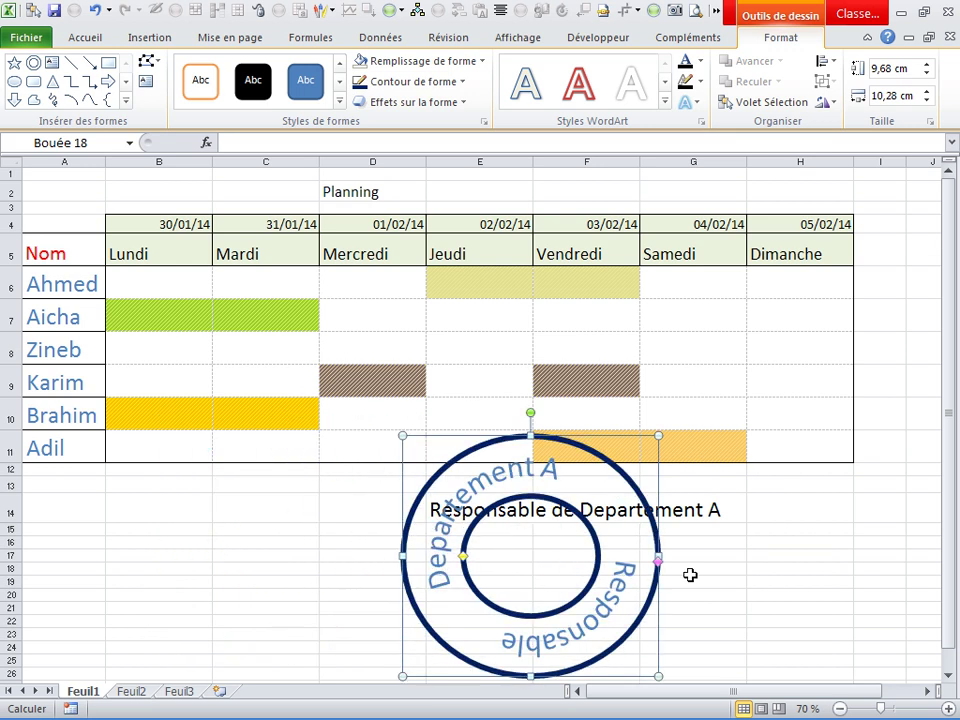
mouse_move(658, 676)
left_mouse_down()
mouse_move(577, 606)
mouse_move(331, 636)
left_mouse_up()
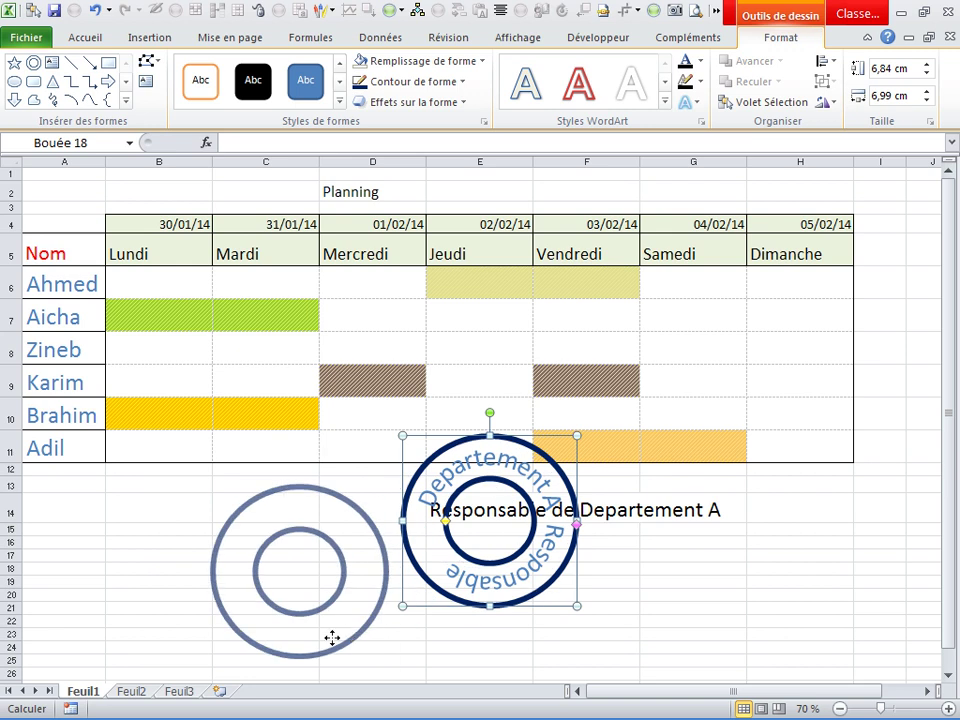
left_click(316, 548)
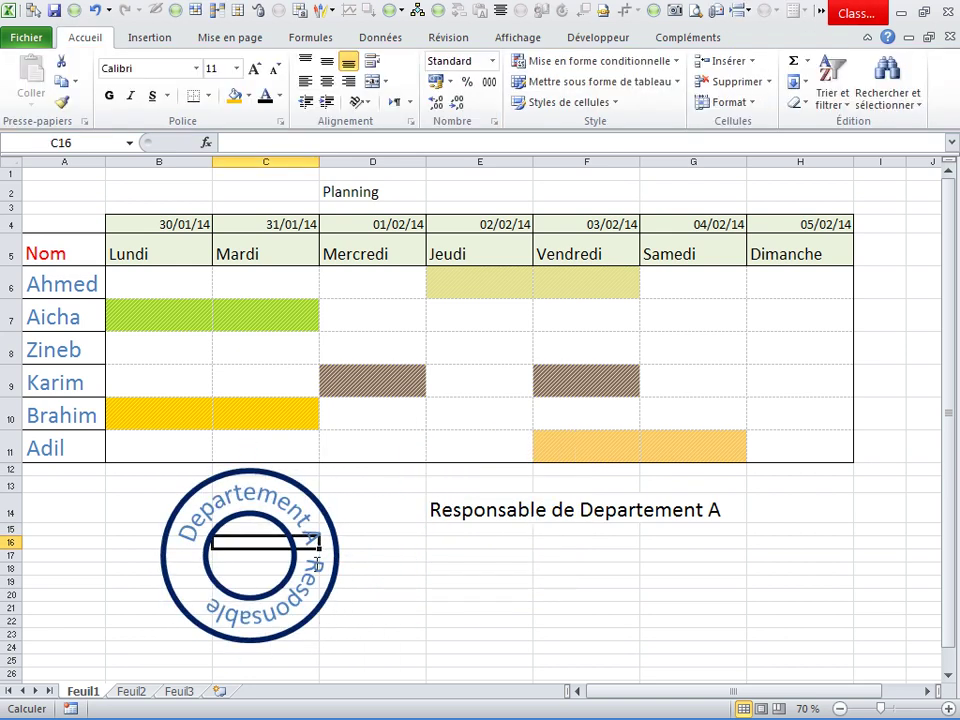
Delete the space before 'A' in the curved text, then undo that change.
left_click(313, 556)
left_click(323, 564)
left_click(323, 564)
left_click(323, 563)
key("BackSpace")
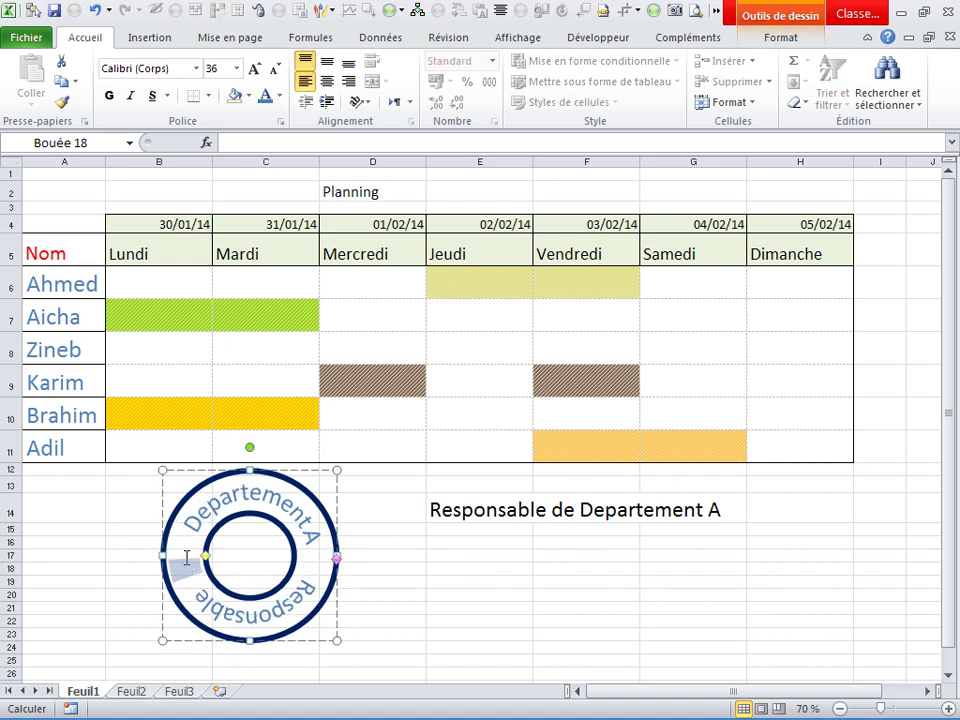
left_click_drag(189, 561, 192, 552)
key("ctrl+z")
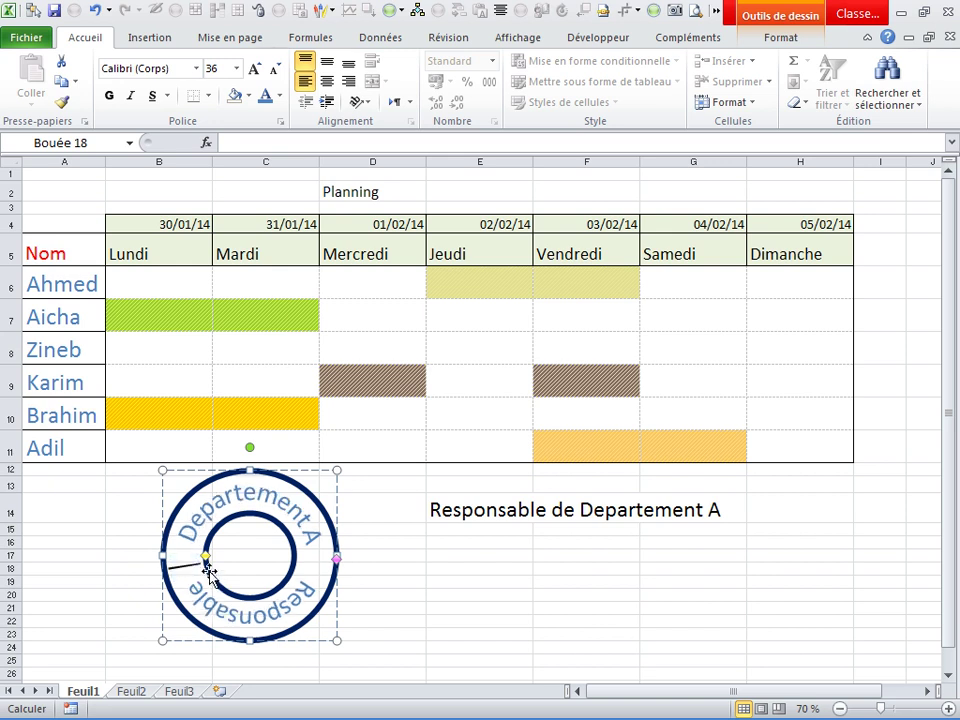
left_click(466, 592)
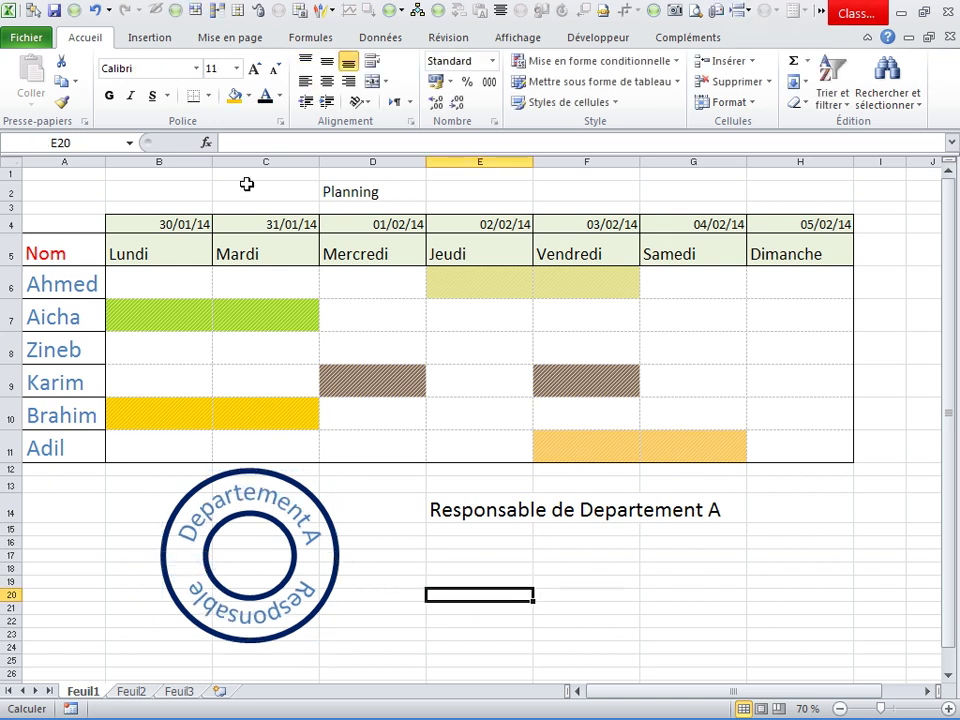
left_click(148, 37)
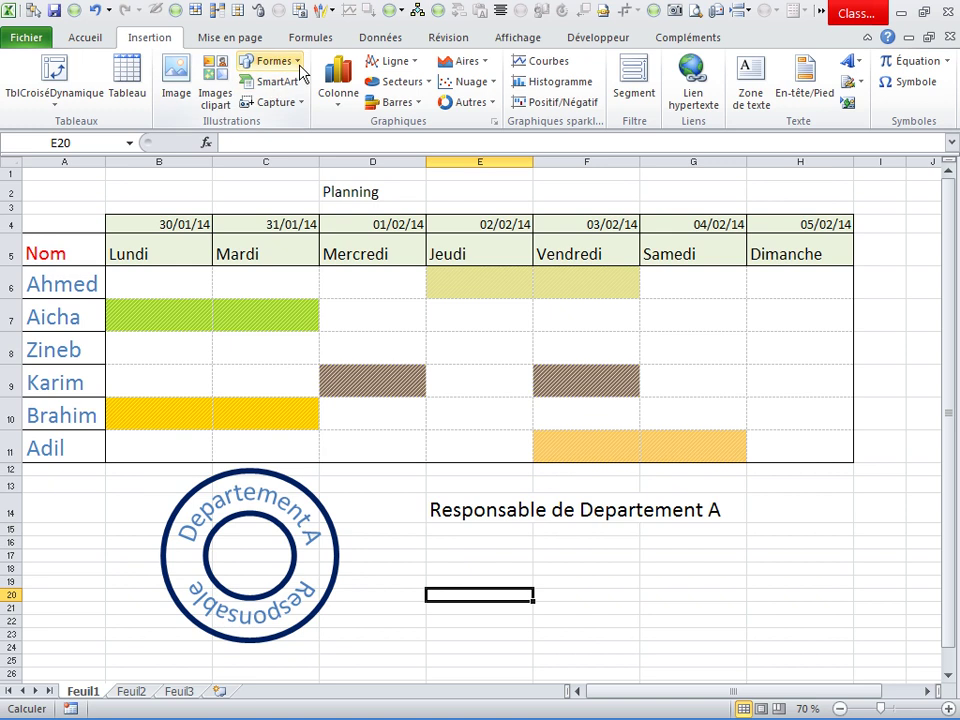
Draw a small five-pointed star on the ring's left and copy it to the right side.
left_click(262, 61)
left_click(265, 497)
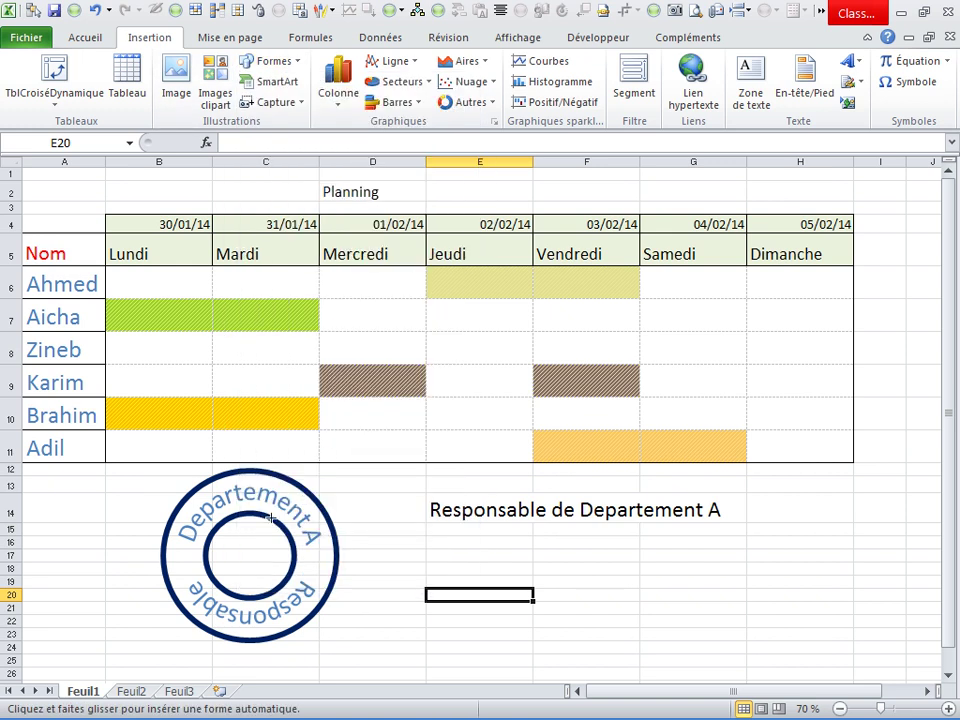
left_click_drag(177, 558, 203, 580)
left_click_drag(187, 566, 315, 566)
Select both stars together with the ring stamp.
left_click(450, 579)
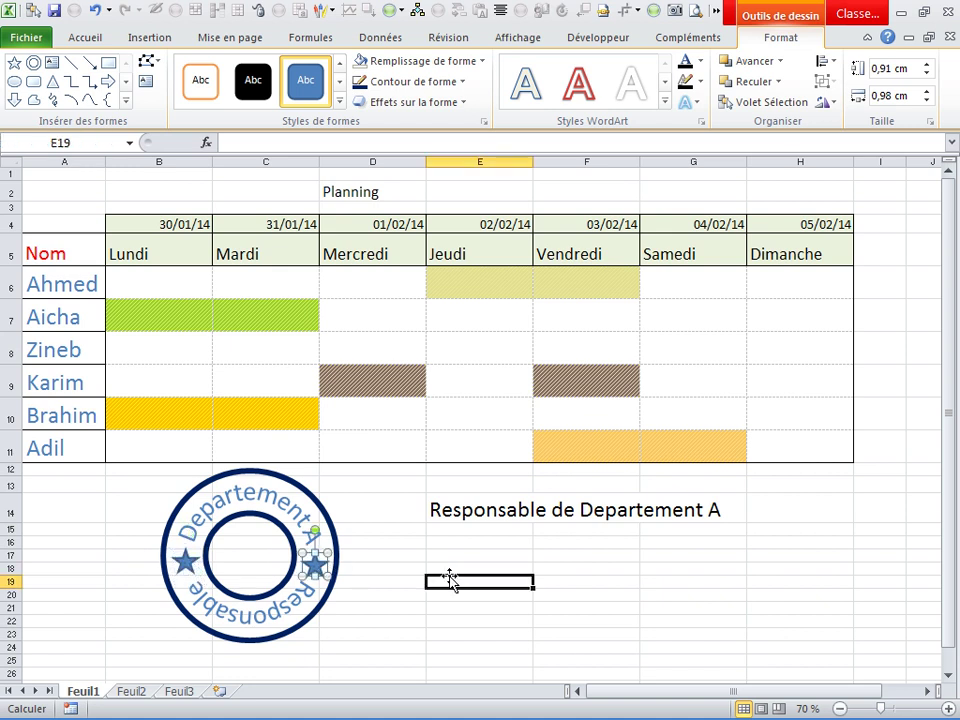
left_click(316, 567)
left_click(190, 566, "shift")
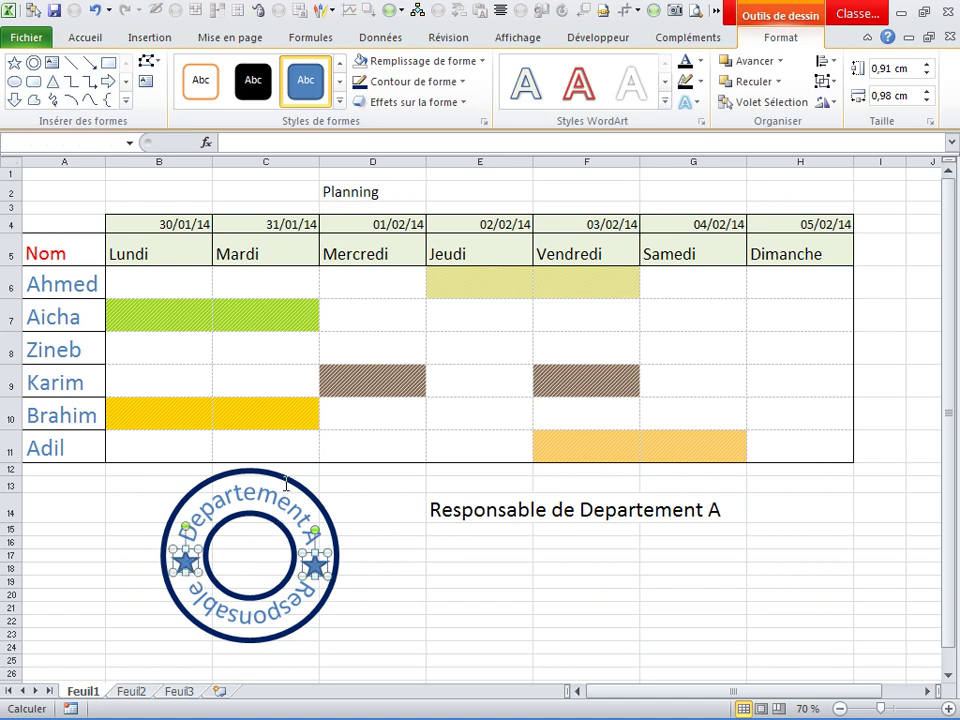
left_click(288, 481, "shift")
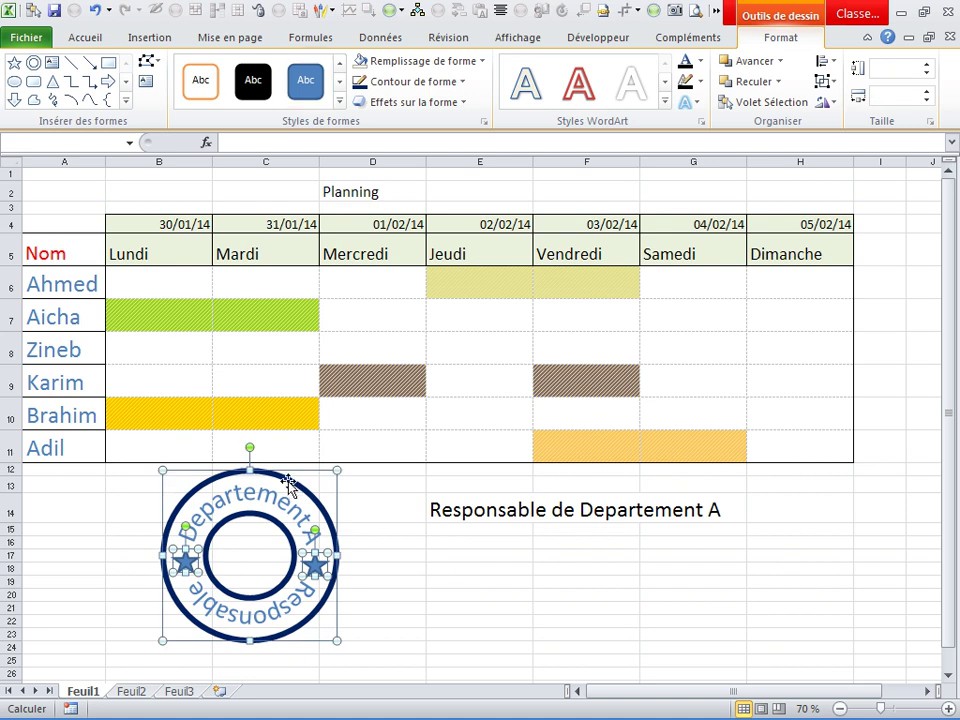
Group the two stars and the ring into a single stamp object.
right_click(288, 481)
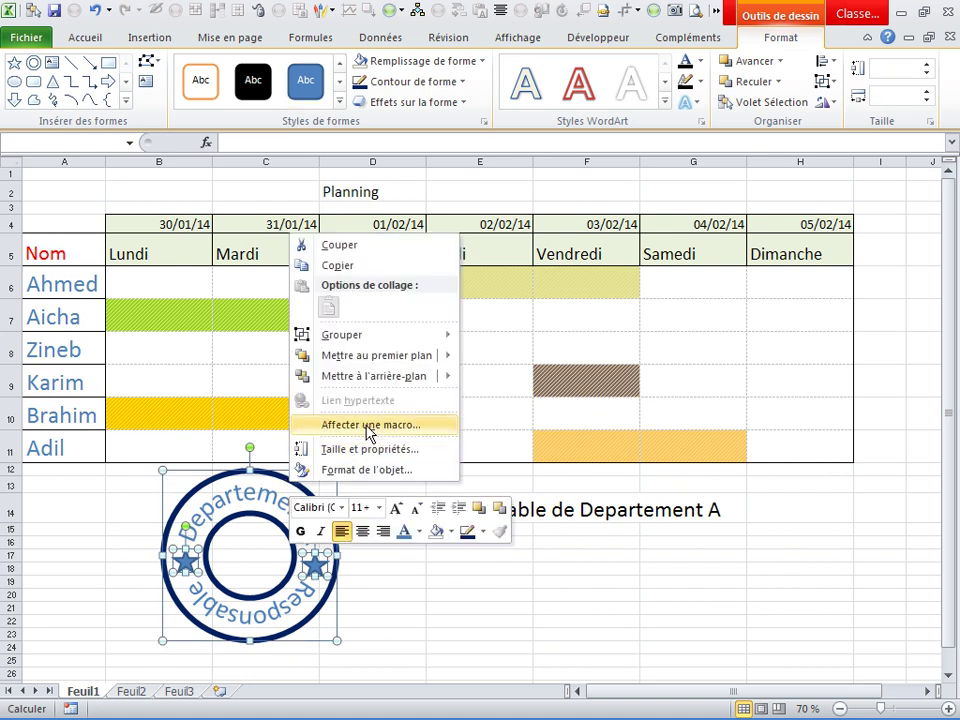
mouse_move(437, 338)
left_click(511, 337)
key("Escape")
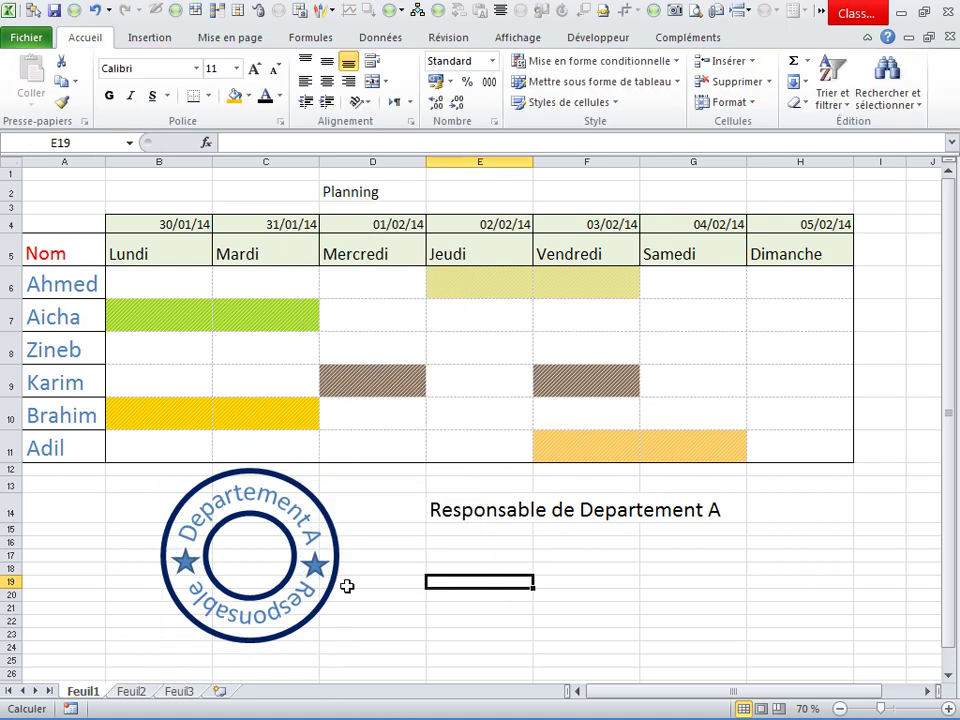
Move the grouped stamp below the table's left side, then select cell E14's text.
mouse_move(333, 590)
left_mouse_down()
mouse_move(678, 553)
mouse_move(430, 558)
left_mouse_up()
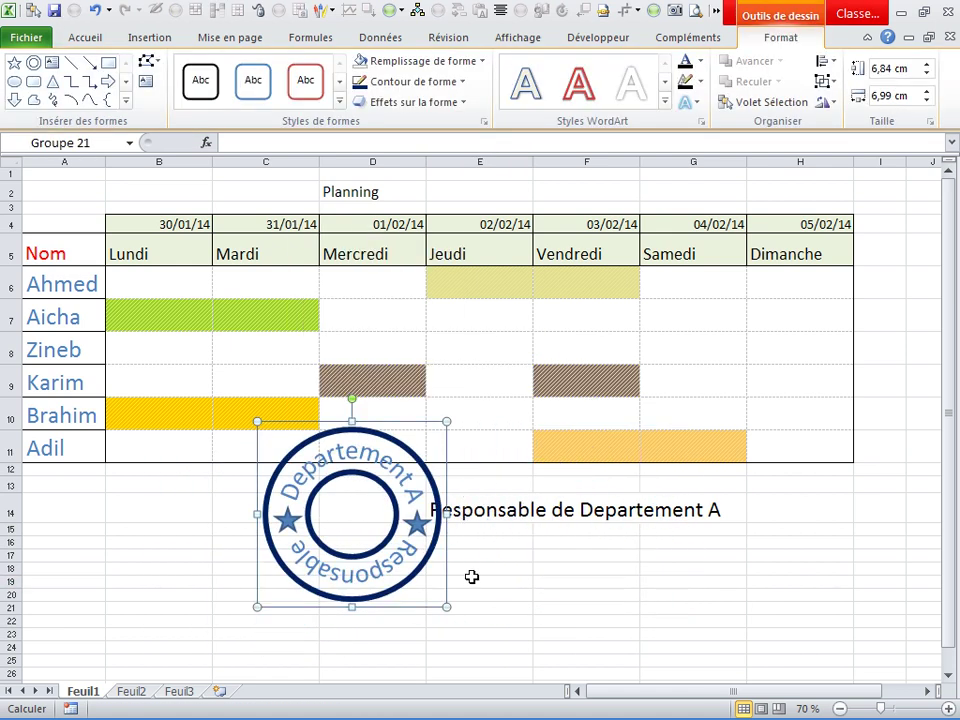
key("Escape")
left_click(438, 554)
left_click(429, 553)
left_click_drag(429, 553, 270, 570)
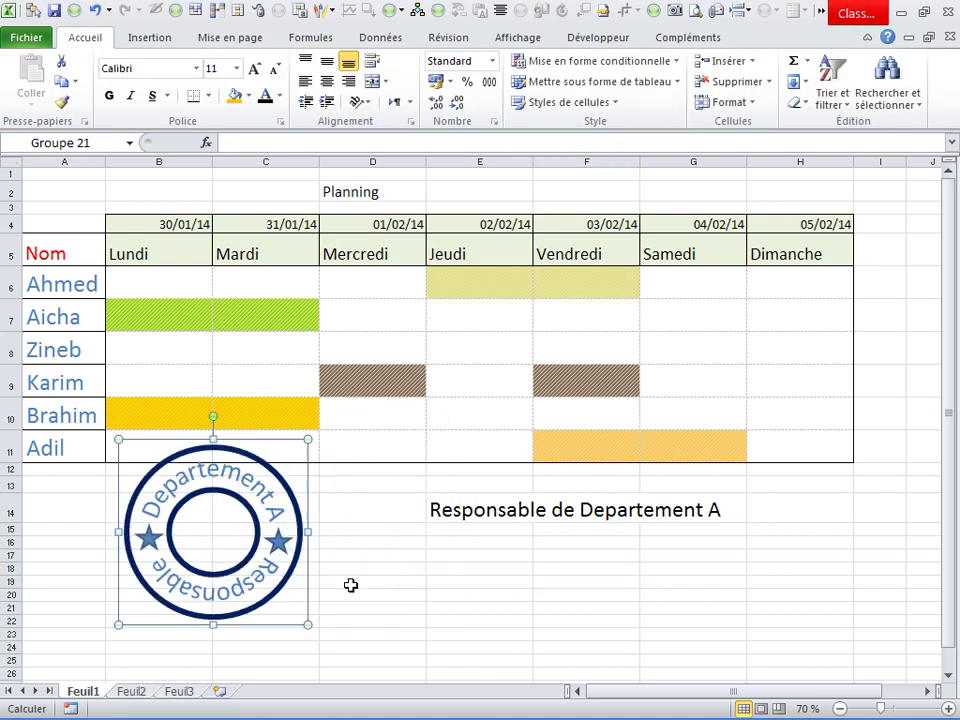
left_click(467, 521)
left_click_drag(421, 140, 226, 142)
key("ctrl+c")
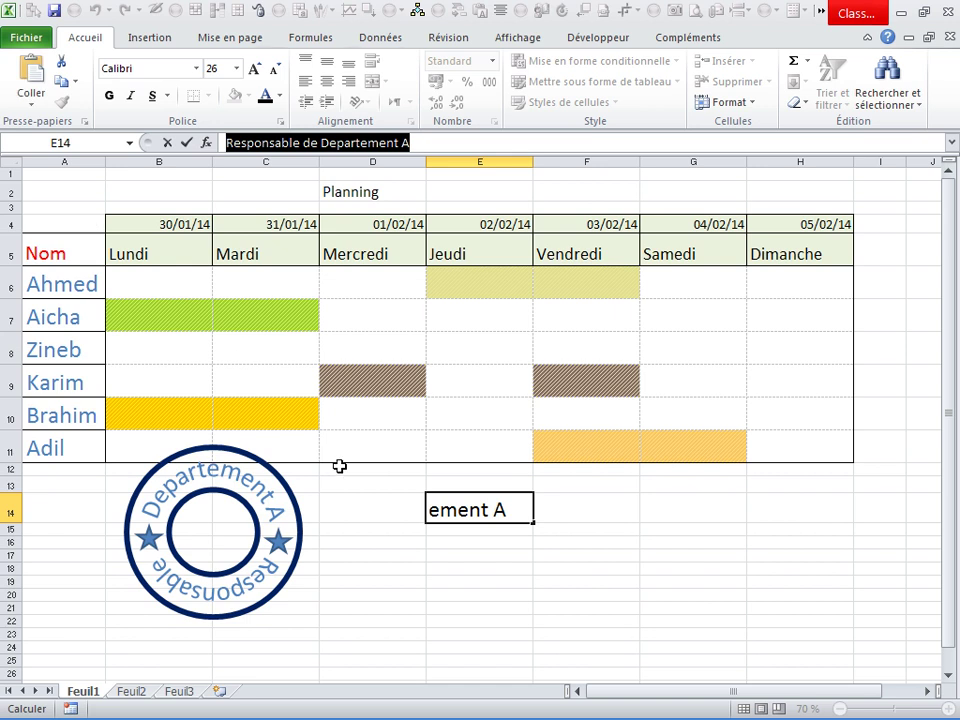
Draw a rectangle under E14 and paste 'Responsable de Departement A' into it.
key("Return")
key("Left")
left_click(150, 38)
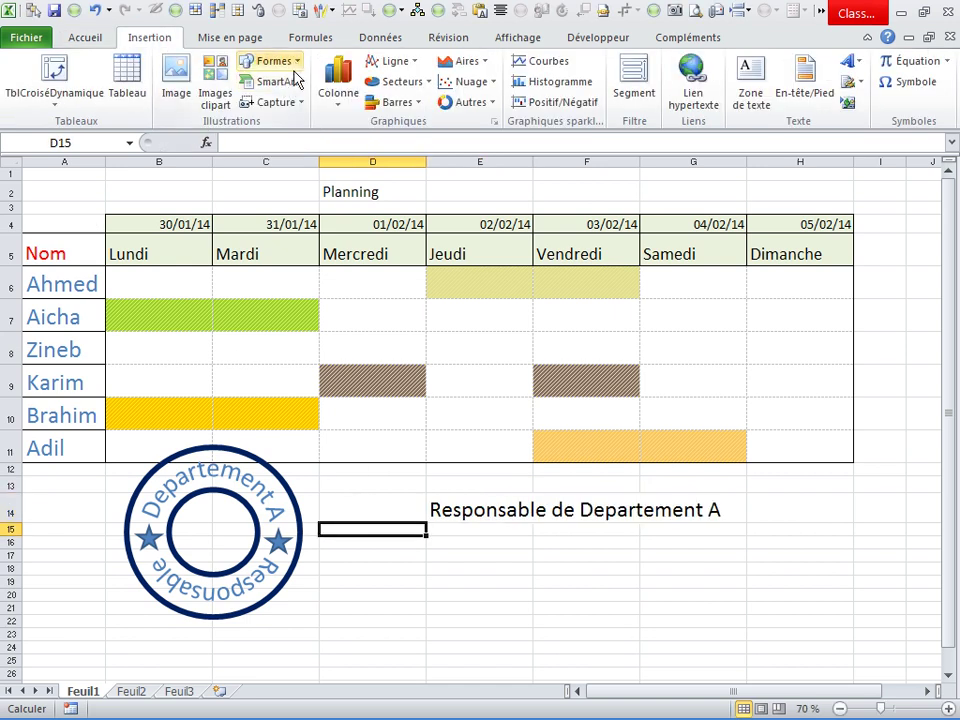
left_click(300, 64)
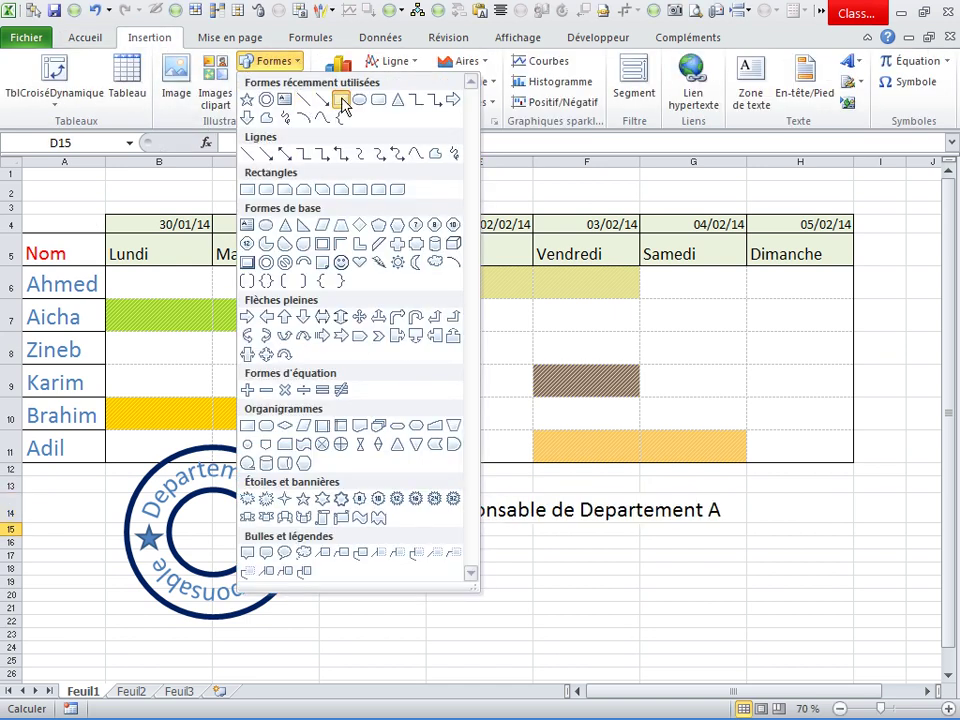
left_click(341, 100)
left_click_drag(452, 550, 722, 597)
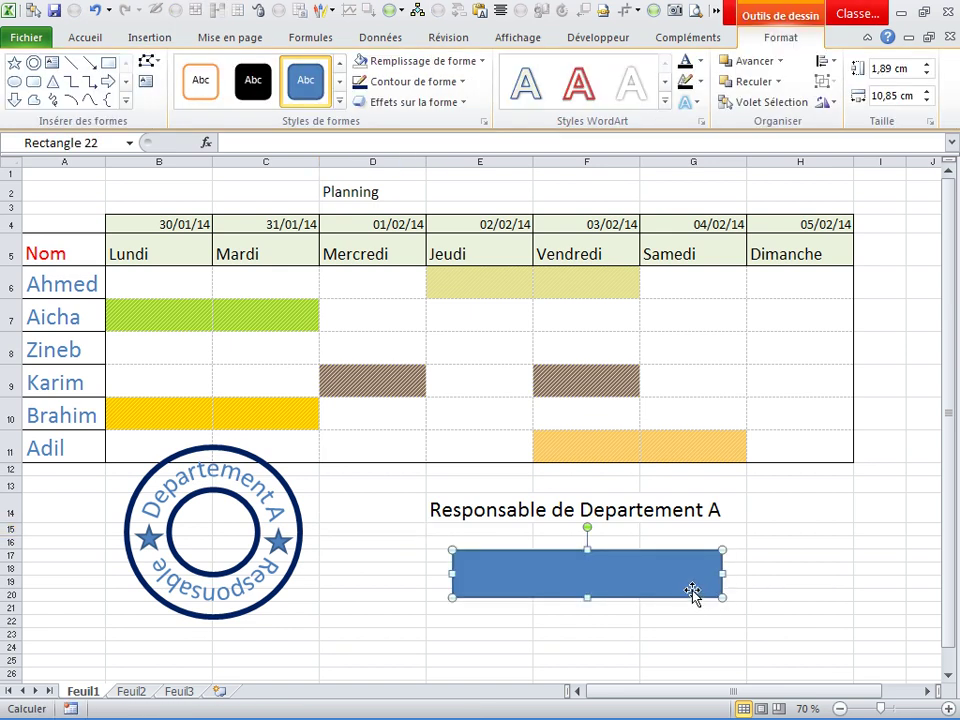
right_click(688, 592)
key("ctrl+v")
right_click(620, 583)
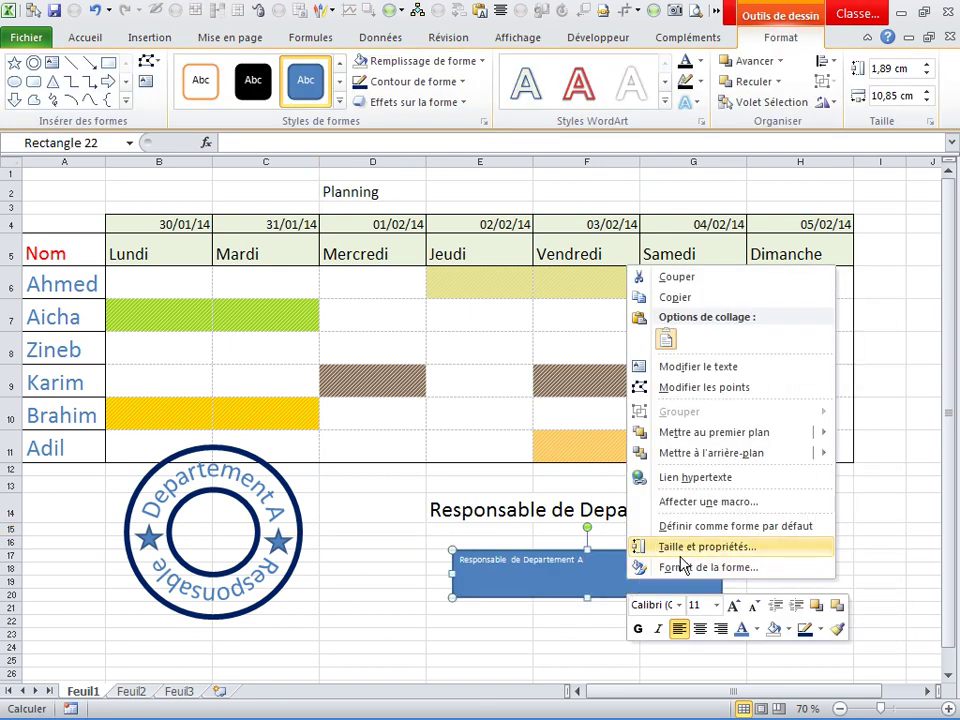
In Format de la forme, set the rectangle's vertical text alignment to Centré par le milieu.
left_click(681, 565)
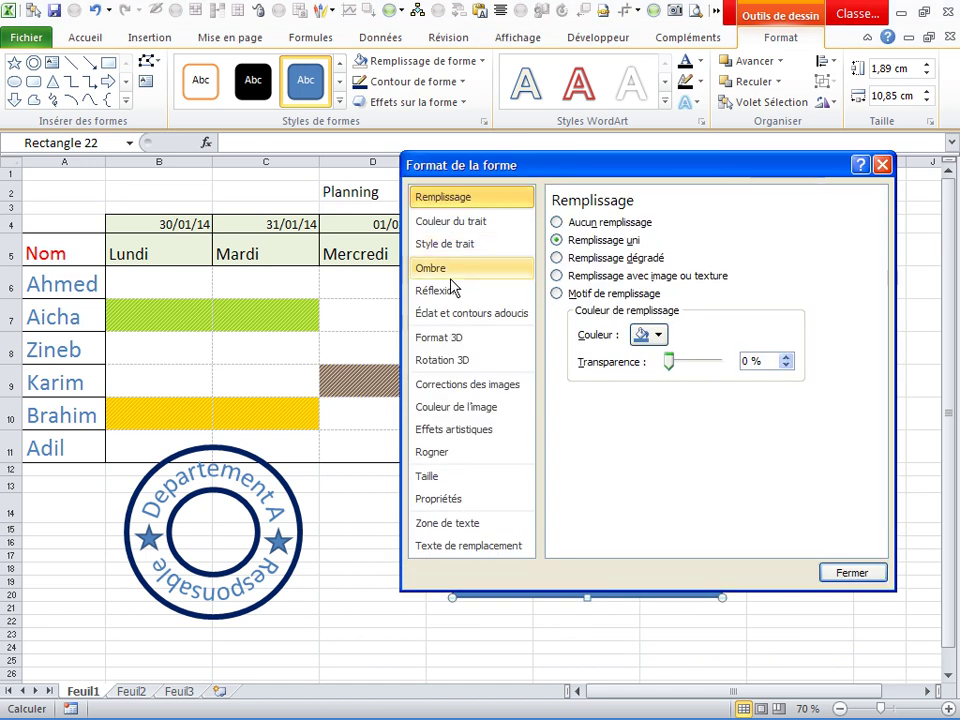
left_click(463, 523)
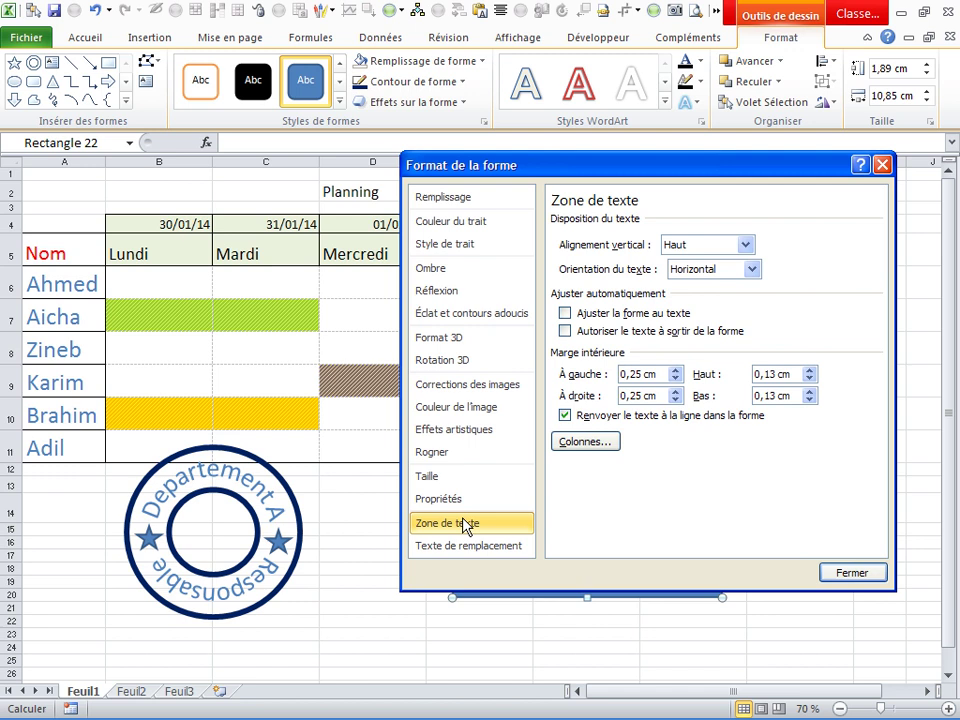
left_click(751, 269)
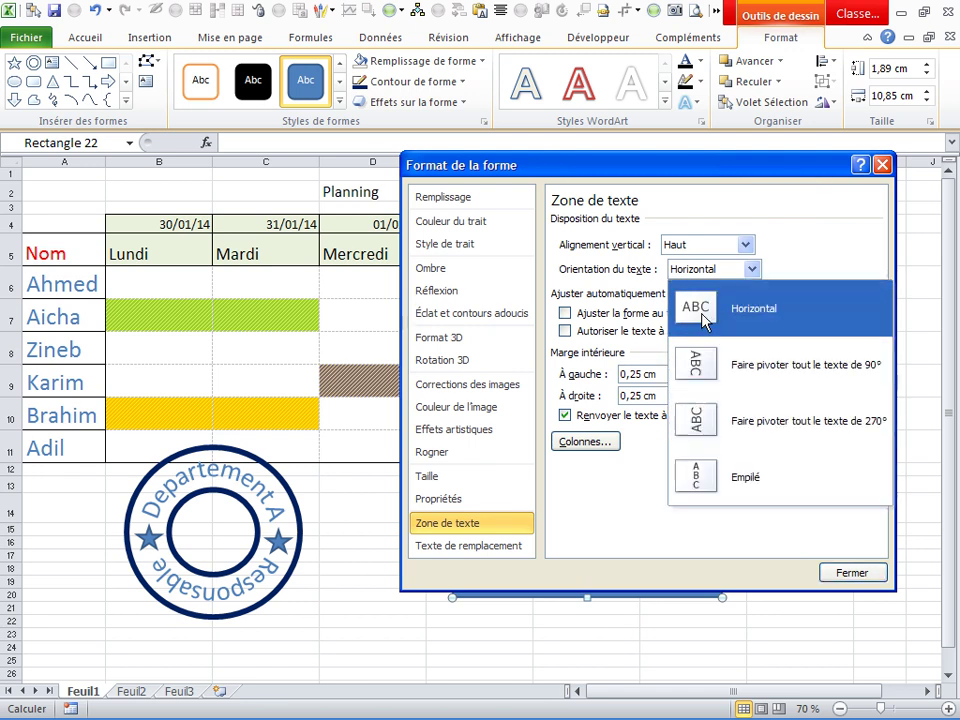
left_click(745, 245)
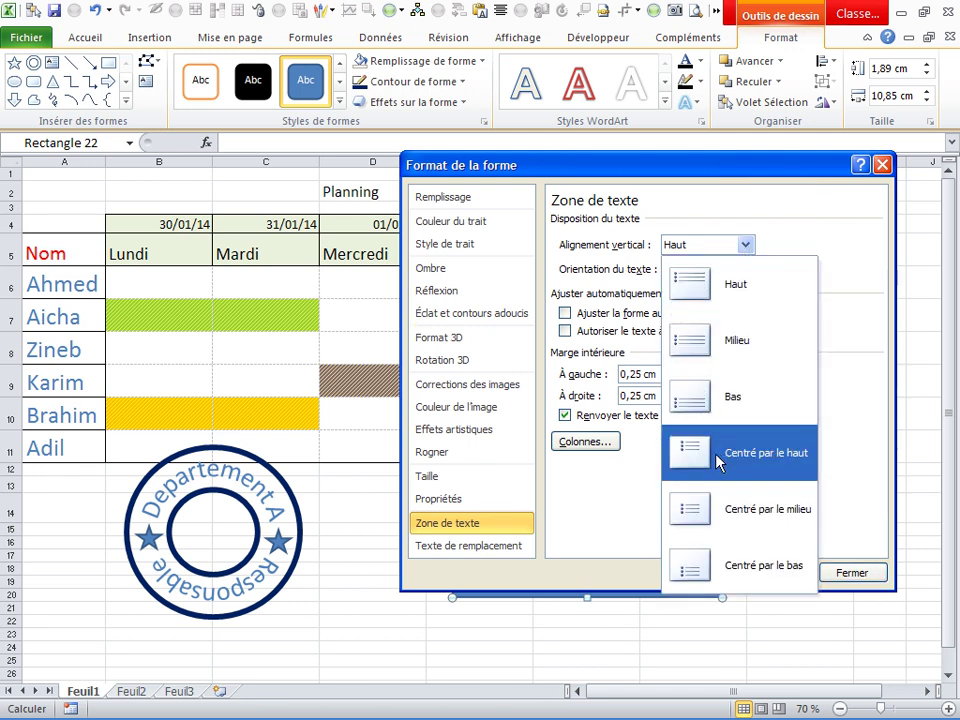
left_click(697, 515)
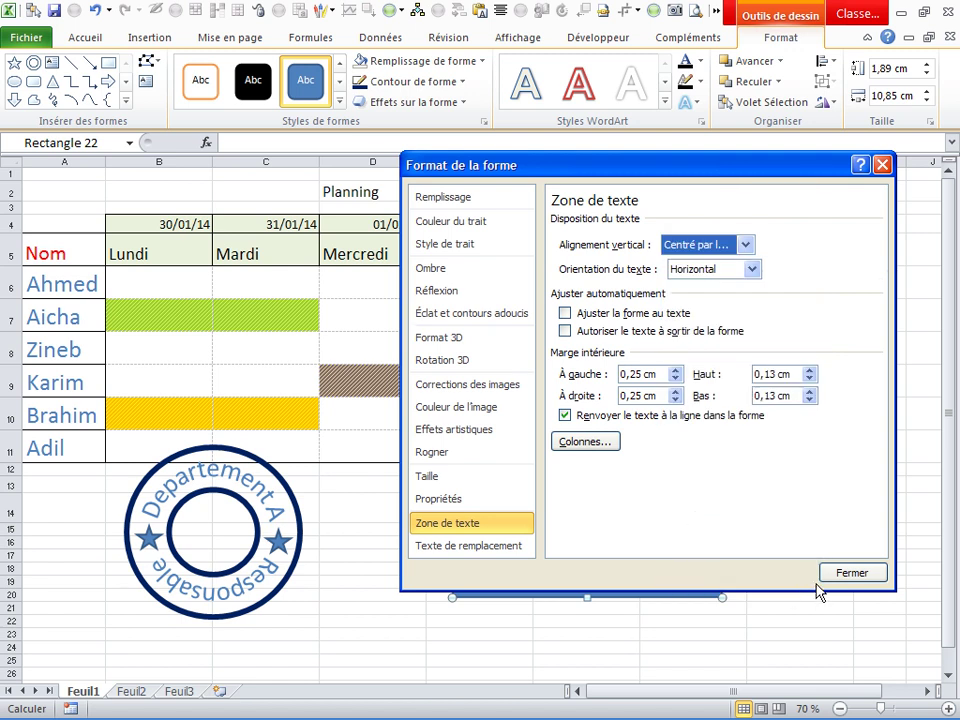
left_click(826, 575)
Give the rectangle 20 pt blue text and remove its fill.
right_click(692, 603)
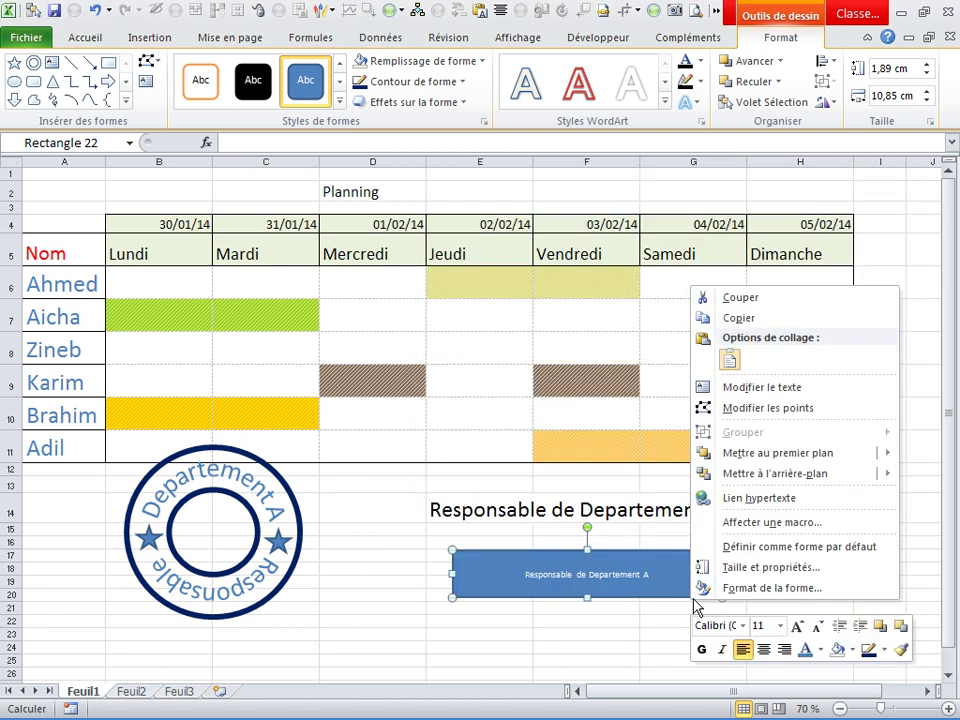
left_click(797, 625)
left_click(797, 625)
left_click(797, 625)
left_click(797, 625)
left_click(797, 625)
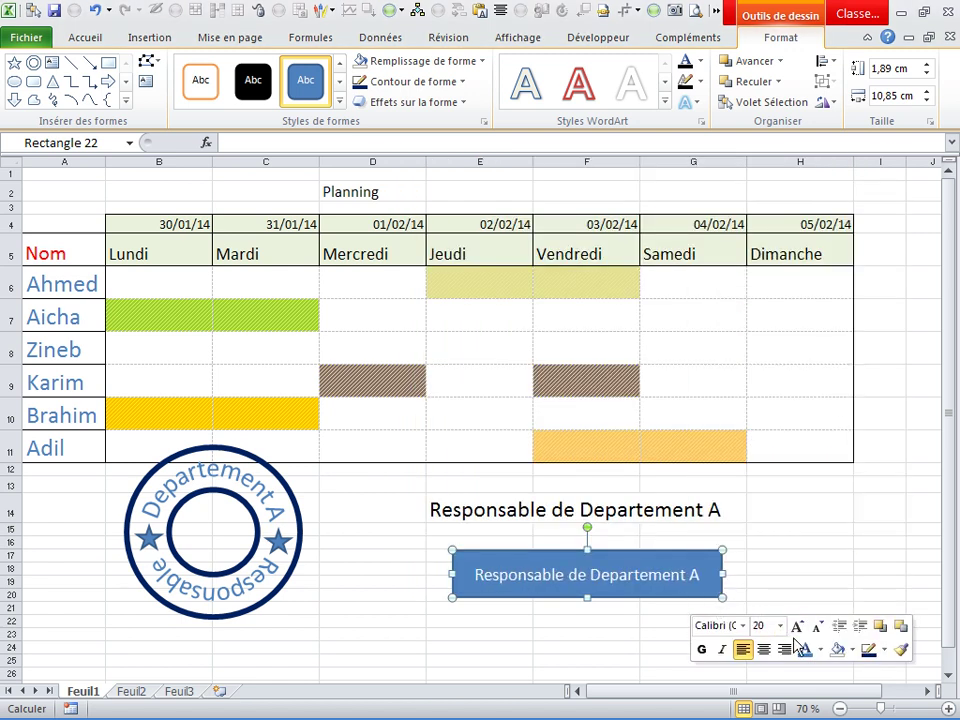
left_click(838, 649)
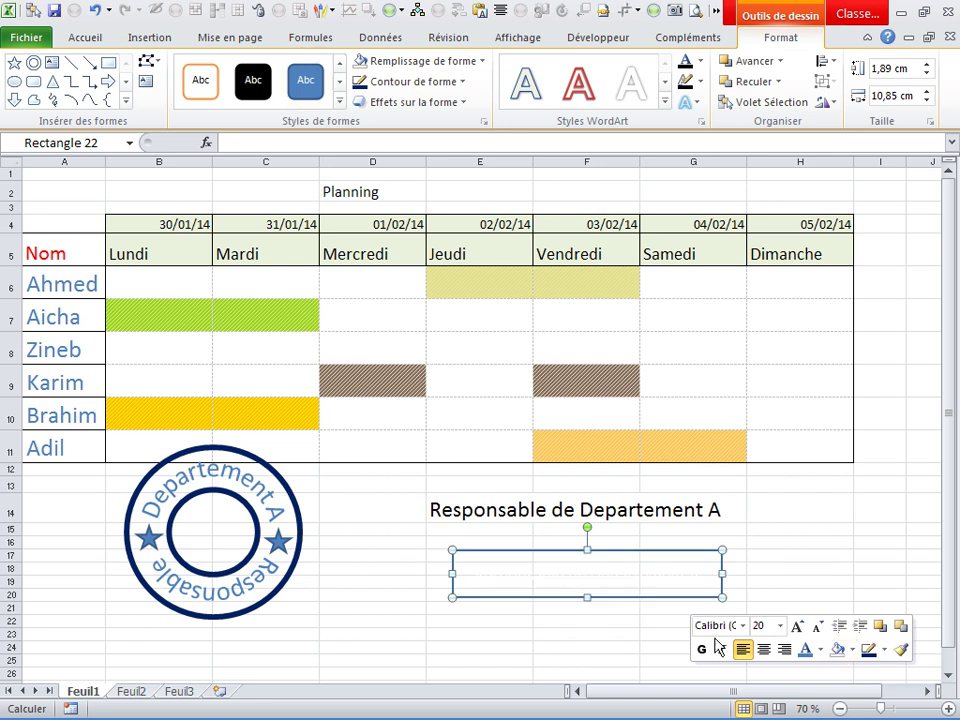
left_click(808, 652)
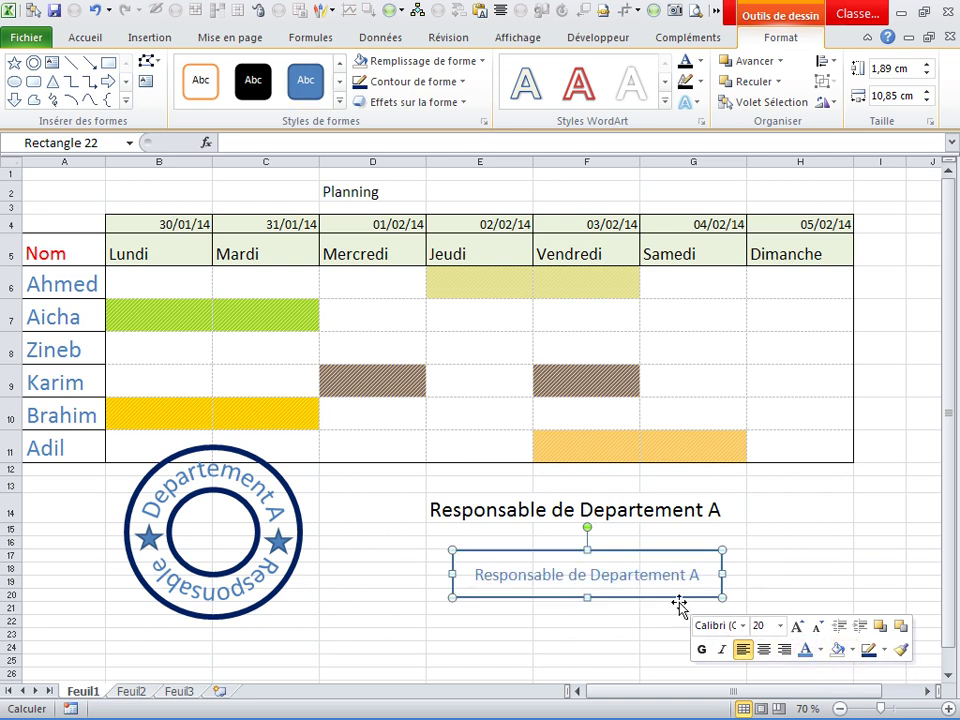
Clear cell E14, move the rectangle just below the table, and lay the stamp over it.
left_click(459, 507)
key("Delete")
left_click(579, 598)
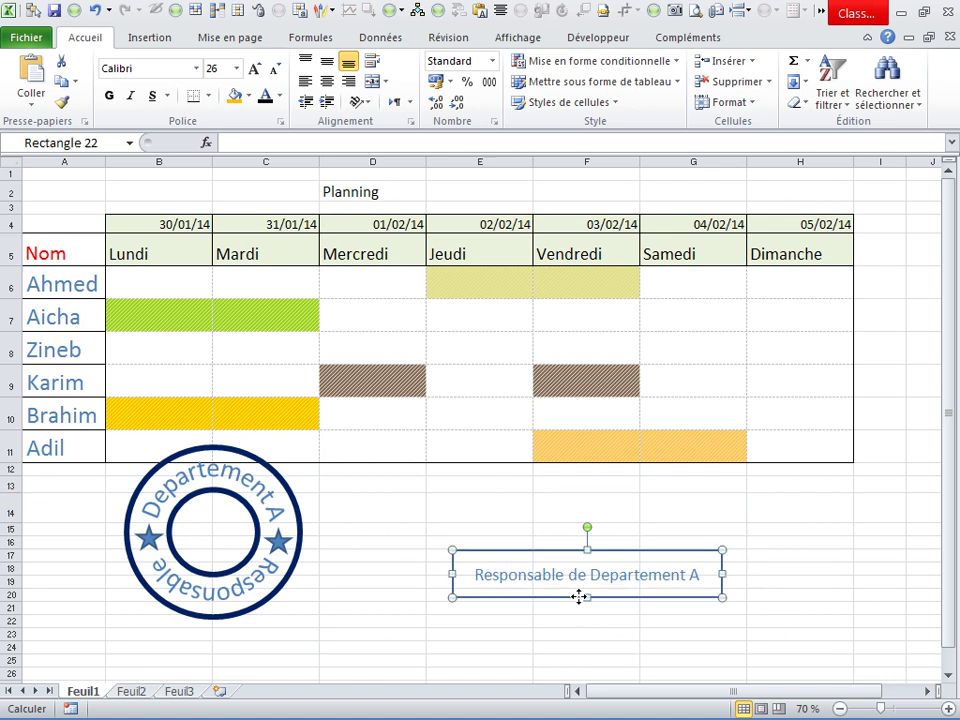
left_click_drag(579, 597, 562, 535)
mouse_move(297, 556)
left_mouse_down()
mouse_move(610, 570)
mouse_move(290, 578)
left_mouse_up()
Make the band's 'Responsable de Departement A' text red.
left_click(492, 541)
right_click(492, 541)
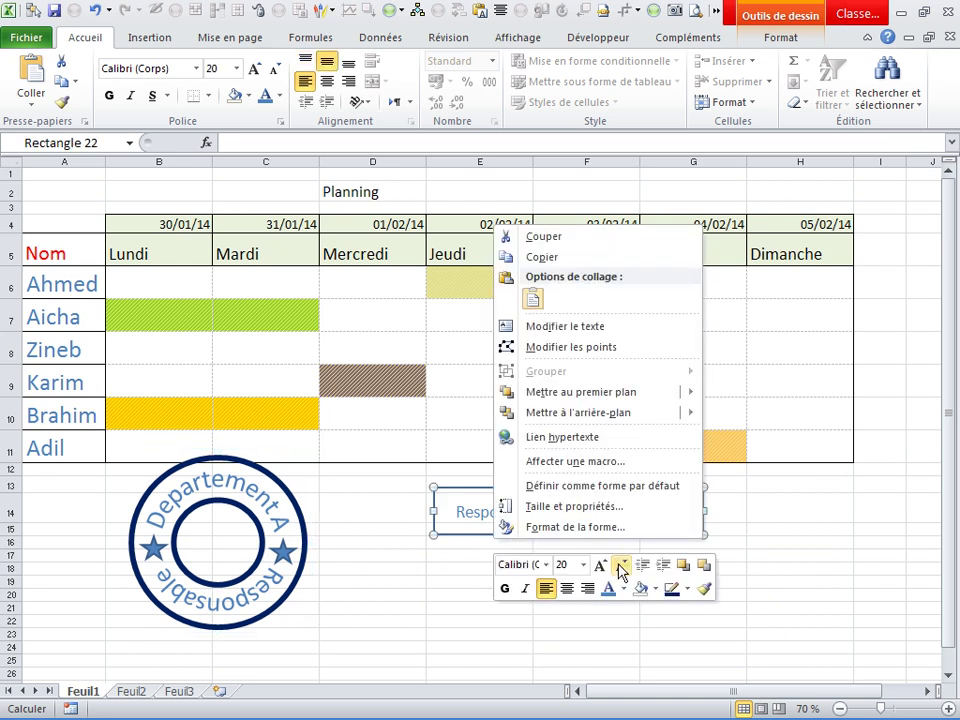
left_click(623, 589)
left_click(622, 546)
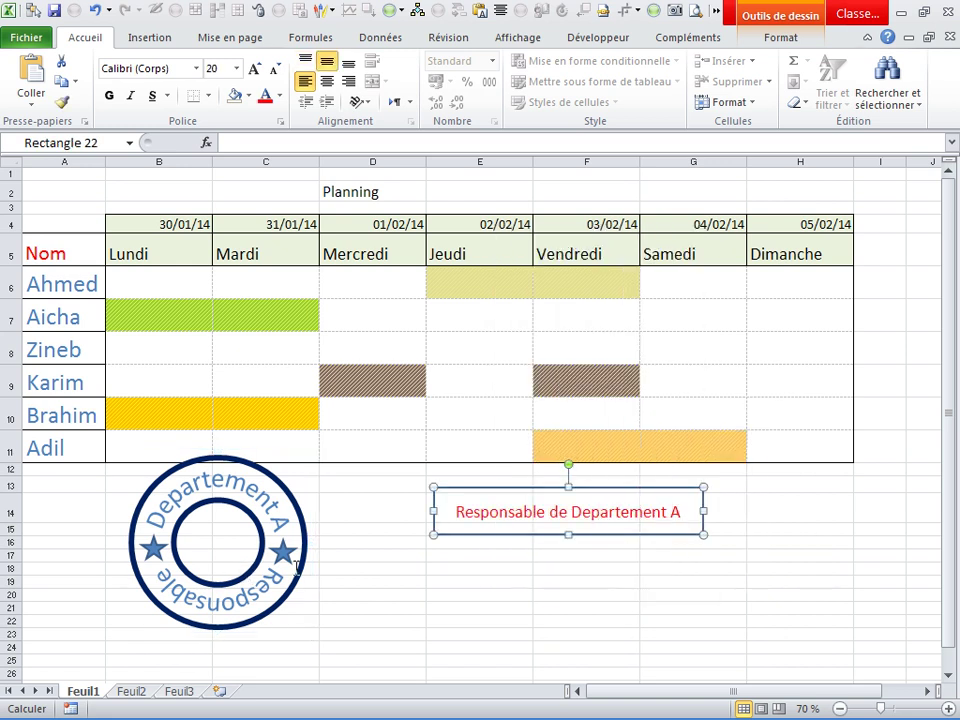
Shift the stamp group right, lay the red band onto it, and move the ring right.
left_click_drag(280, 568, 337, 568)
left_click_drag(482, 536, 194, 565)
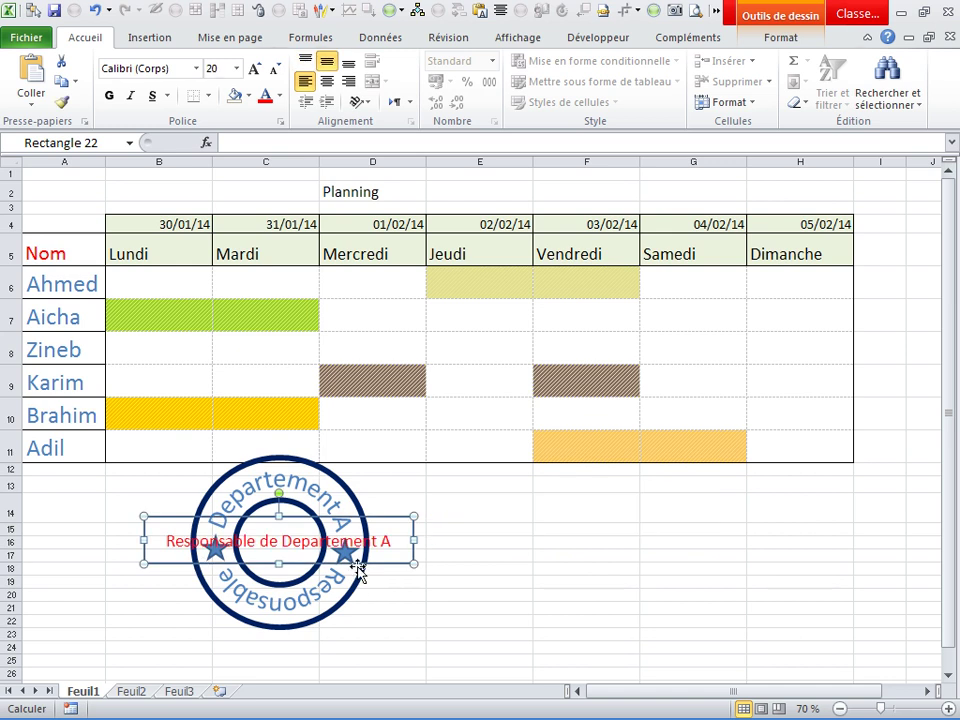
left_click_drag(358, 566, 391, 565)
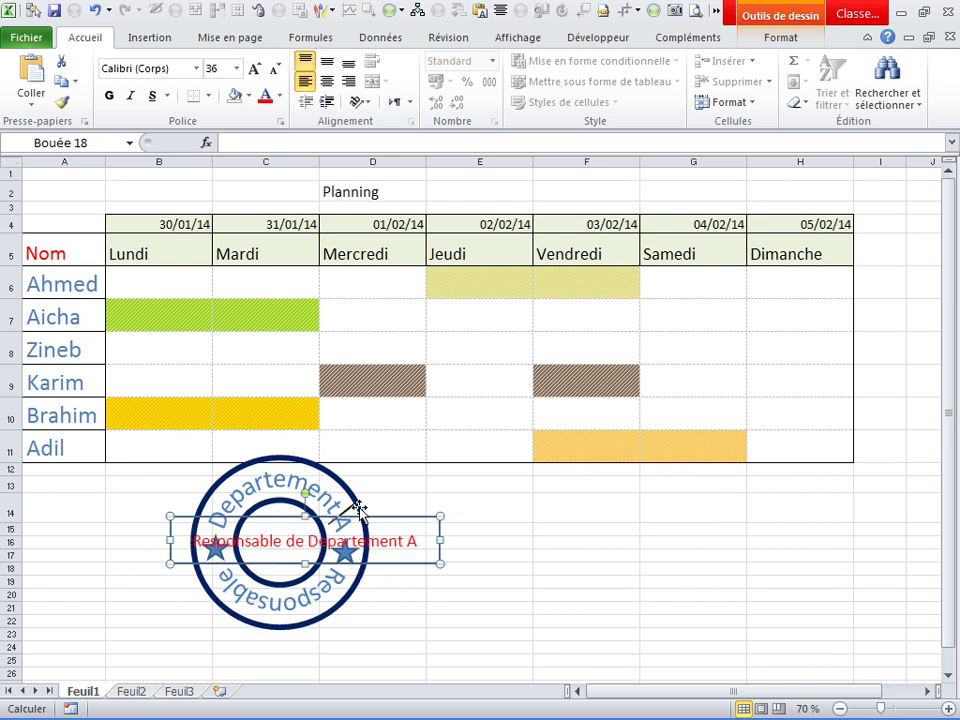
mouse_move(356, 506)
left_mouse_down()
mouse_move(700, 503)
mouse_move(716, 525)
left_mouse_up()
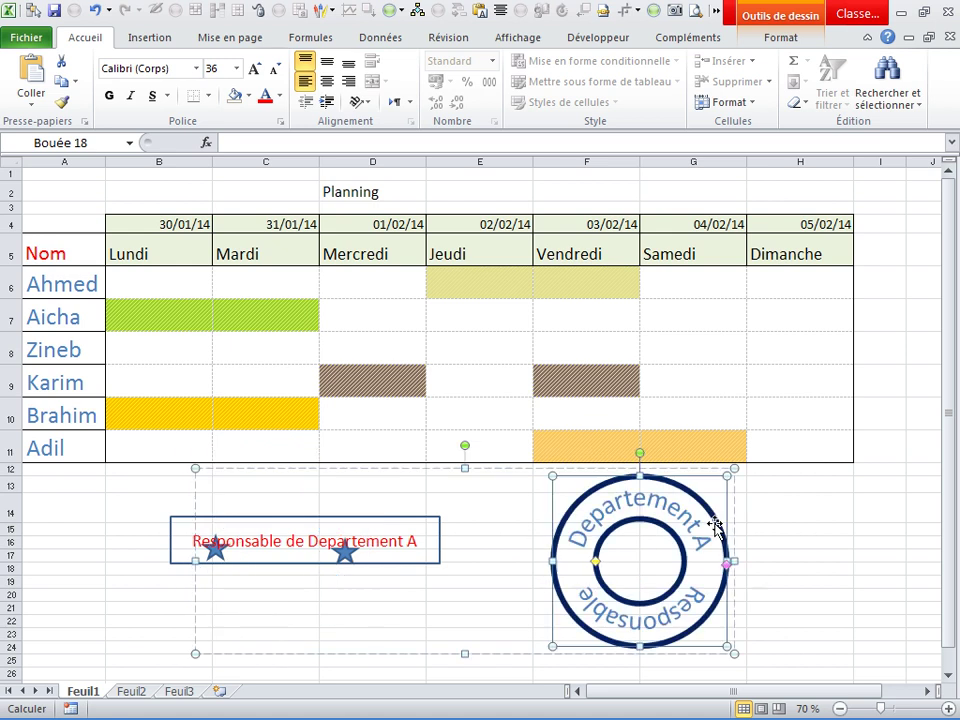
left_click(776, 643)
left_click(718, 634)
Move the band down below the stamp and shift the whole group left.
left_click(703, 622)
left_click(350, 565)
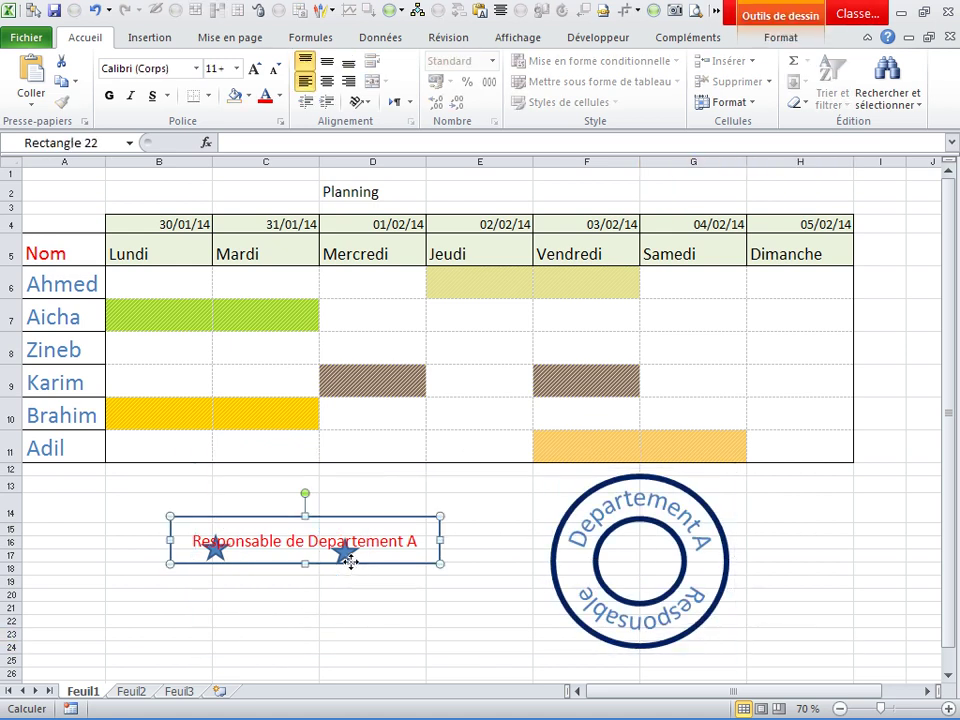
left_click_drag(350, 565, 464, 643)
left_click(360, 567)
mouse_move(353, 555)
left_mouse_down()
mouse_move(253, 544)
mouse_move(282, 550)
left_mouse_up()
left_click(262, 497)
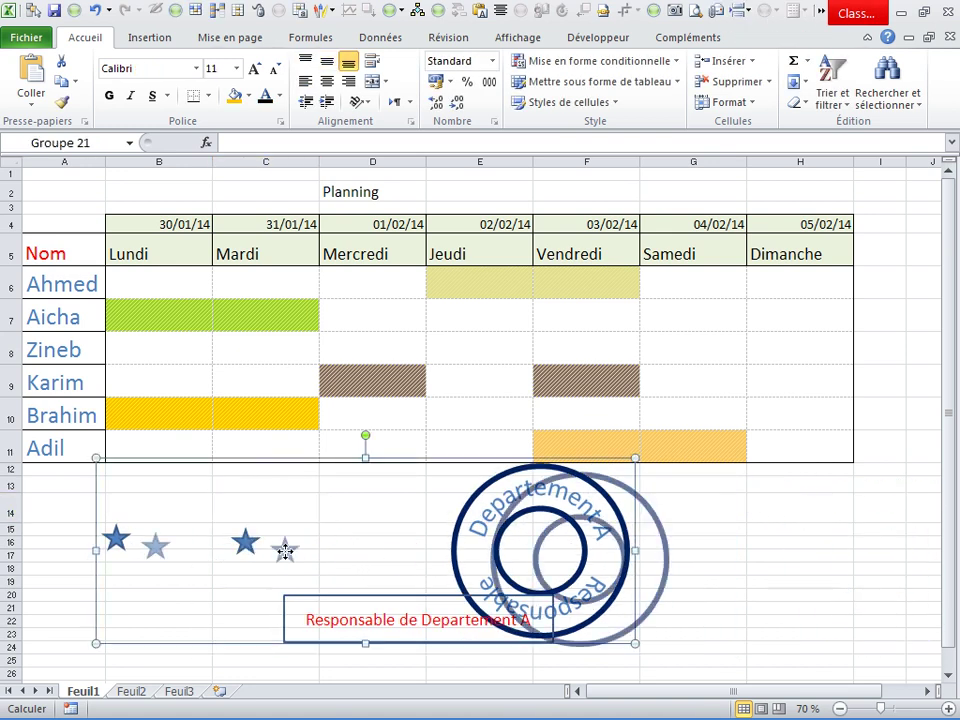
Ungroup the stamp, place the two stars on the ring's left and right, and move the band aside.
right_click(420, 468)
mouse_move(482, 570)
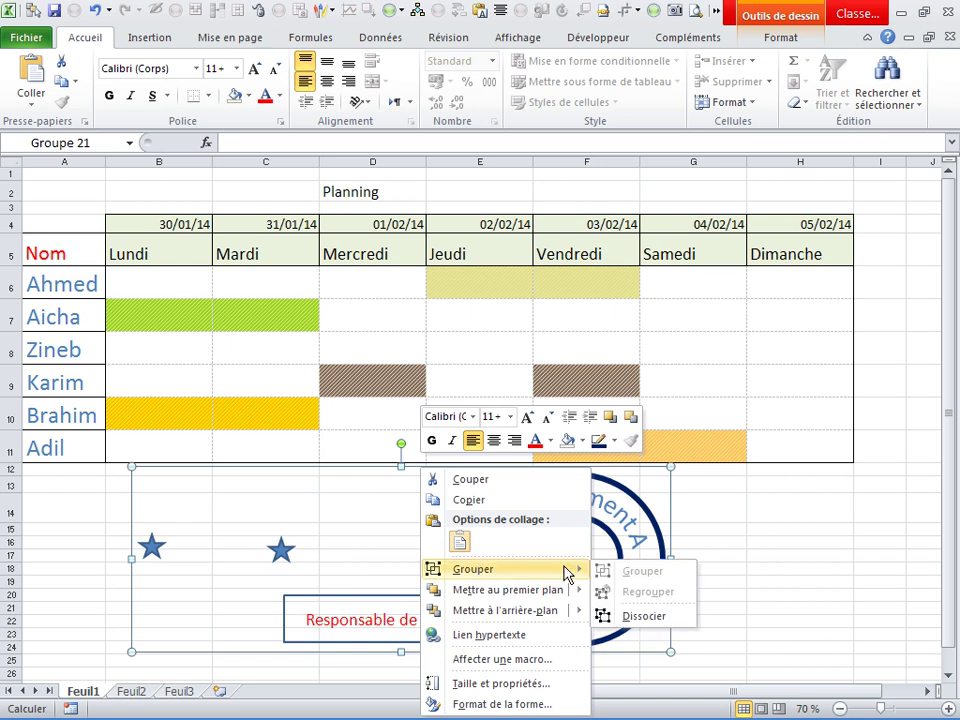
left_click(631, 616)
left_click(369, 519)
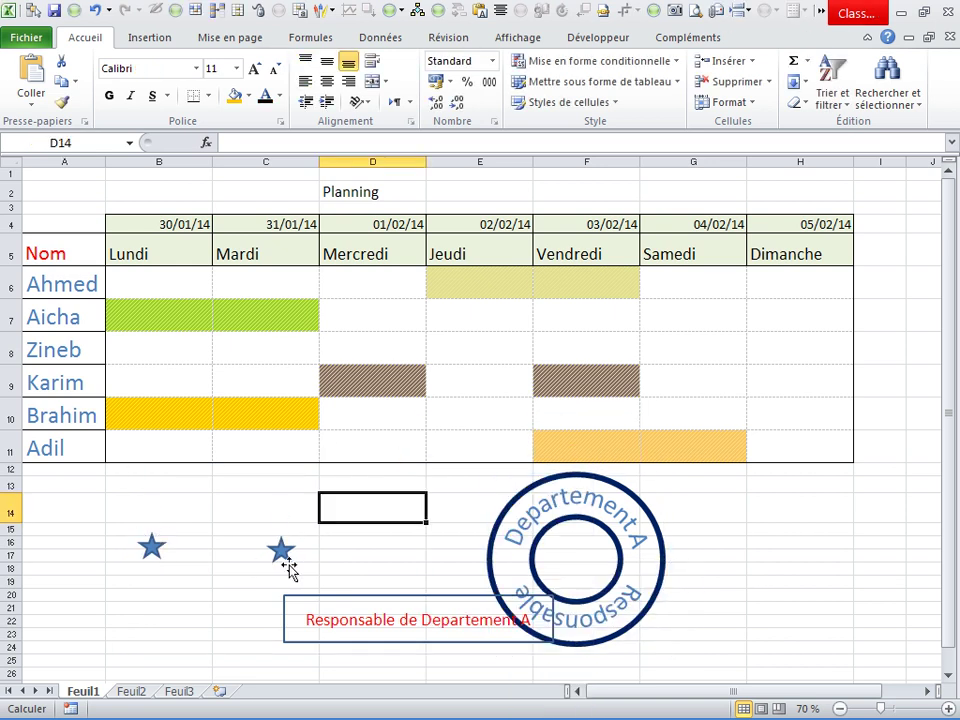
mouse_move(281, 551)
left_mouse_down()
mouse_move(584, 563)
mouse_move(649, 578)
left_mouse_up()
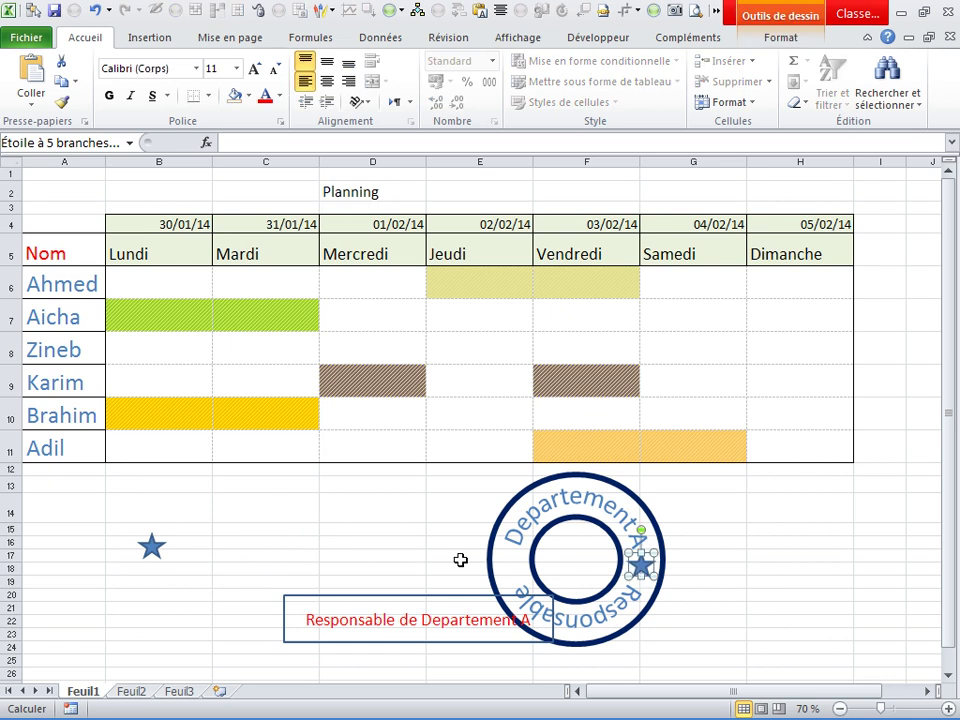
left_click_drag(156, 566, 516, 584)
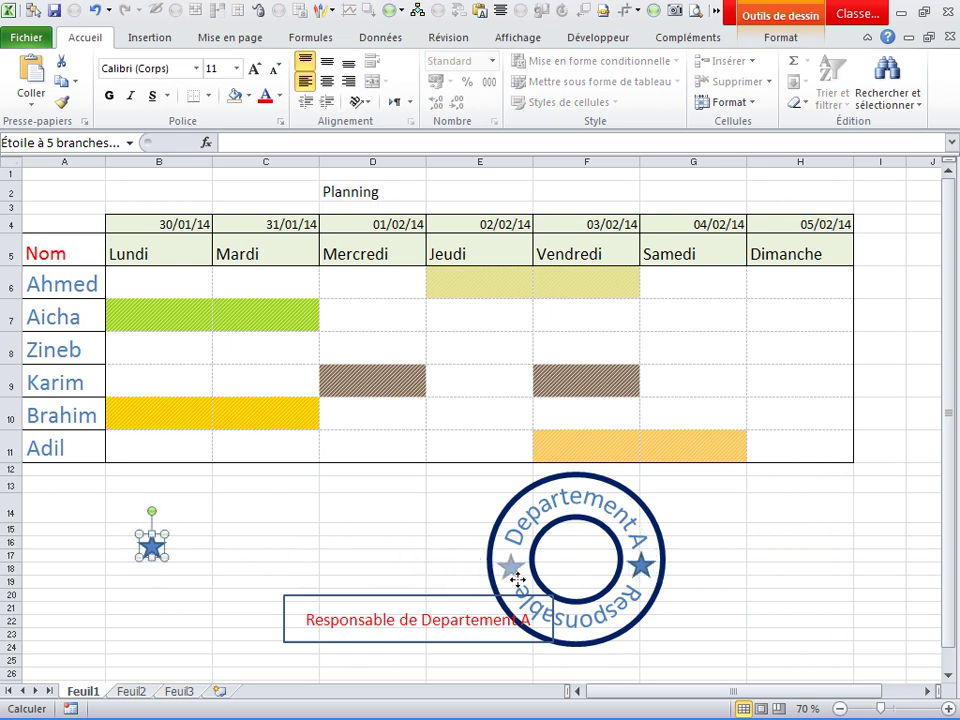
left_click_drag(458, 600, 244, 600)
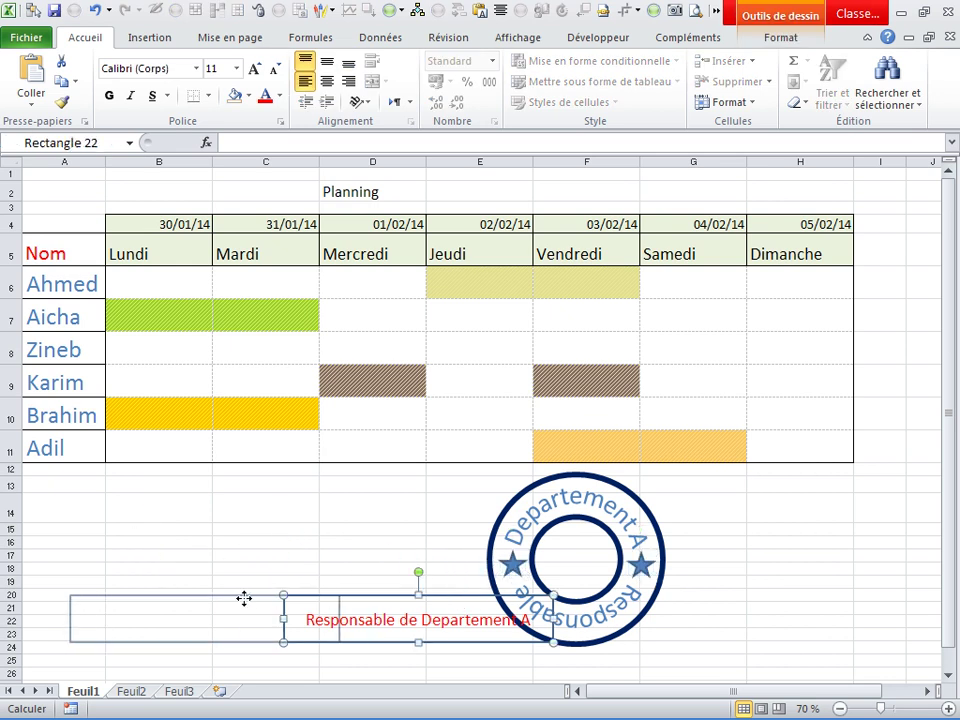
Group both stars with the outer stamp circle.
left_click(512, 565)
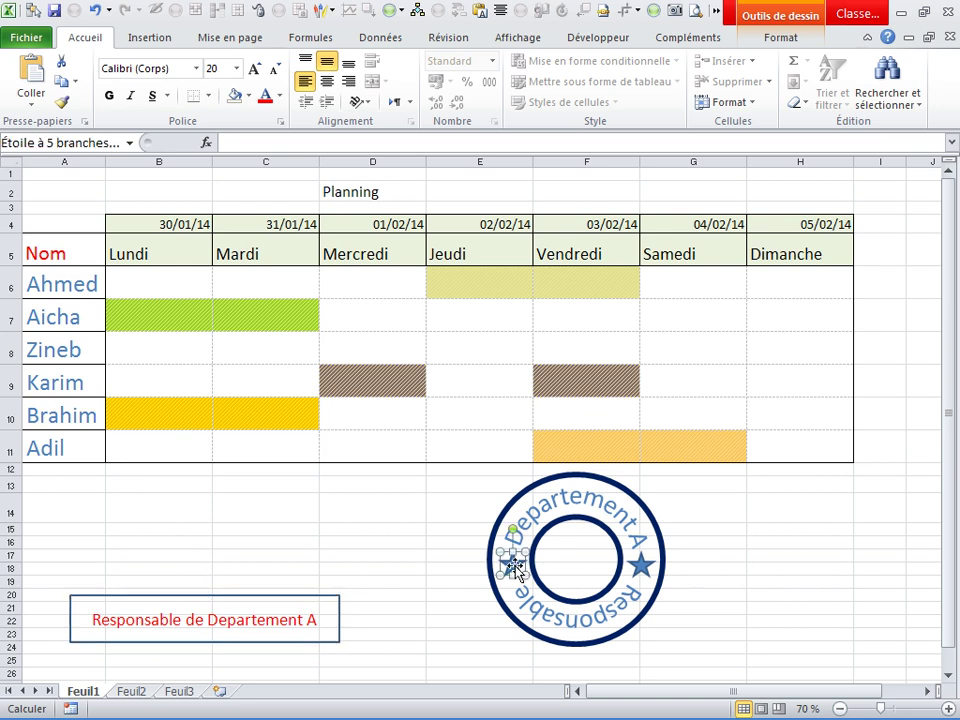
left_click(644, 568, "ctrl")
left_click(643, 515, "ctrl")
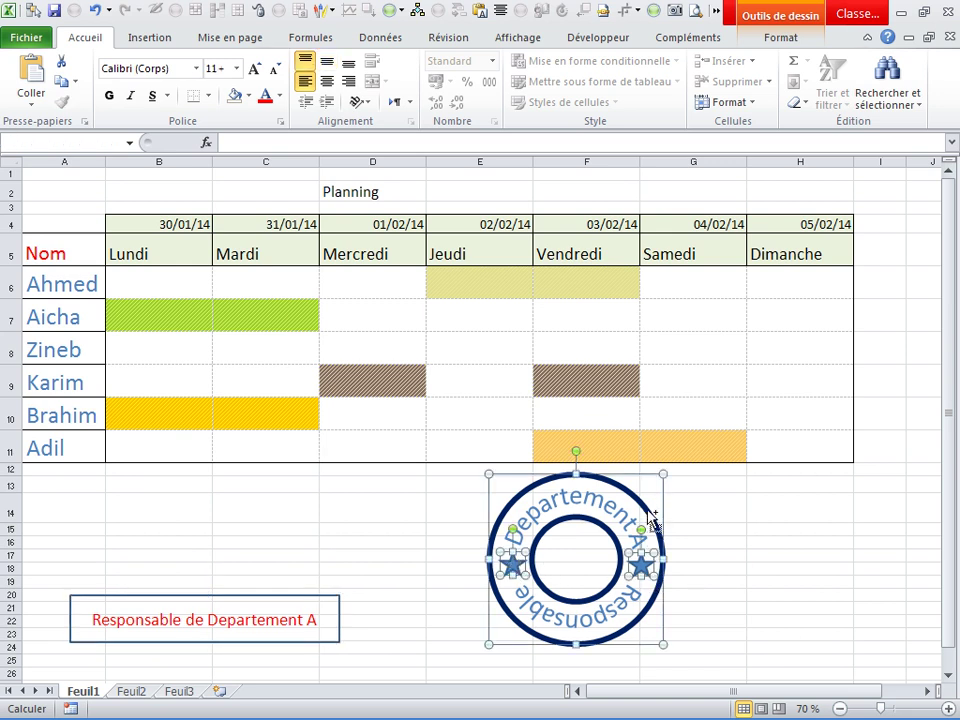
right_click(643, 515)
mouse_move(706, 372)
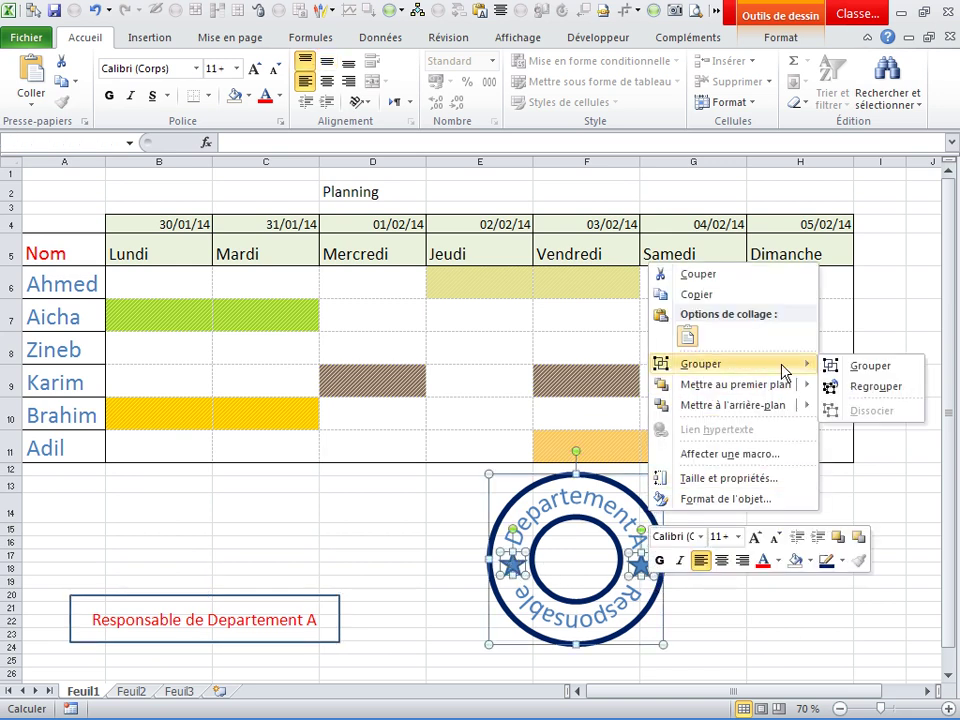
left_click(866, 365)
left_click(771, 533)
Shift the grouped stamp left and lay the red band across its centre.
left_click_drag(666, 553, 585, 553)
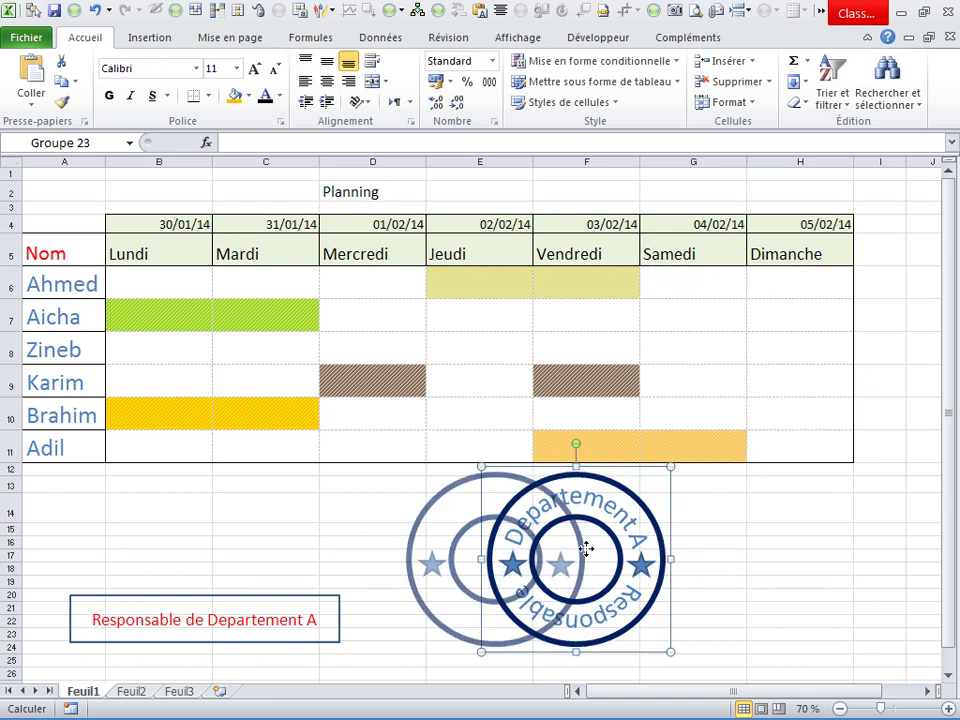
left_click_drag(318, 603, 609, 533)
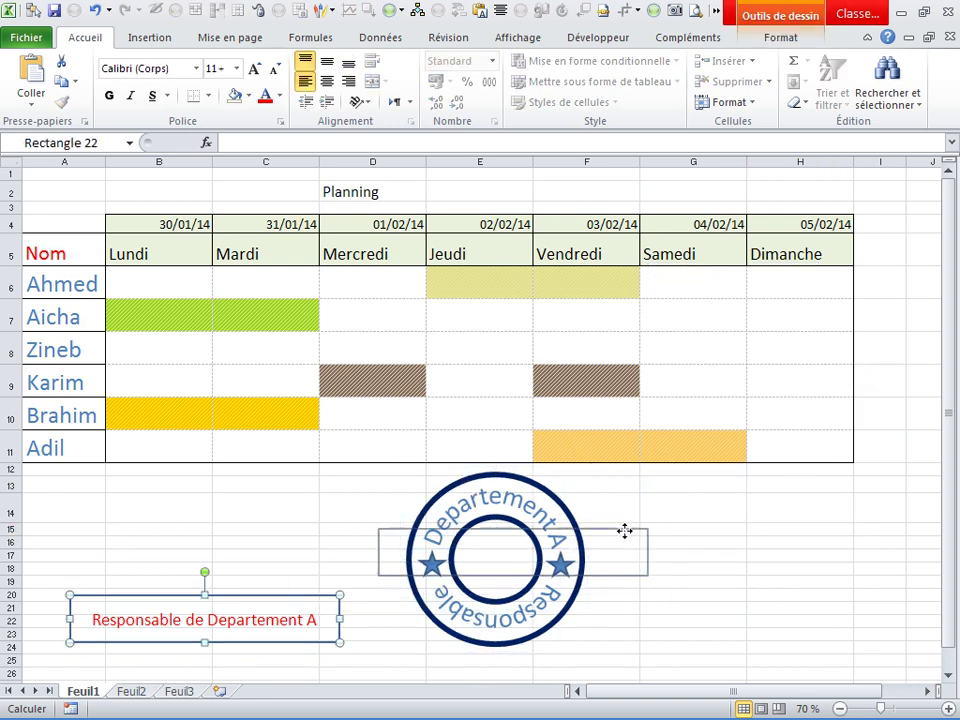
left_click(793, 537)
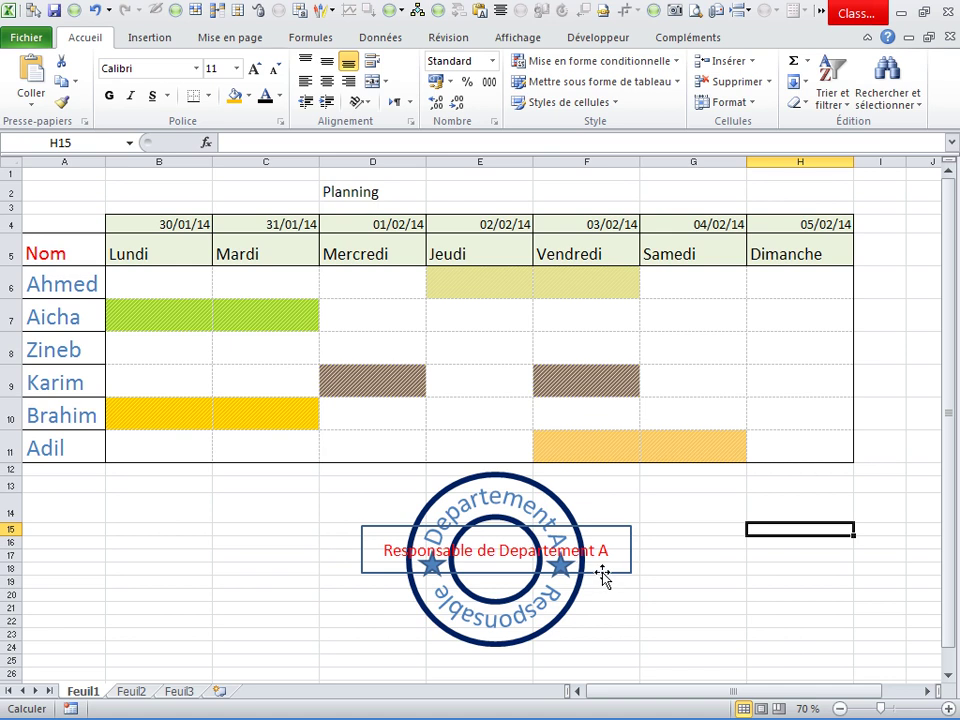
Send the red band to the back, behind the stamp.
right_click(602, 578)
left_click(702, 449)
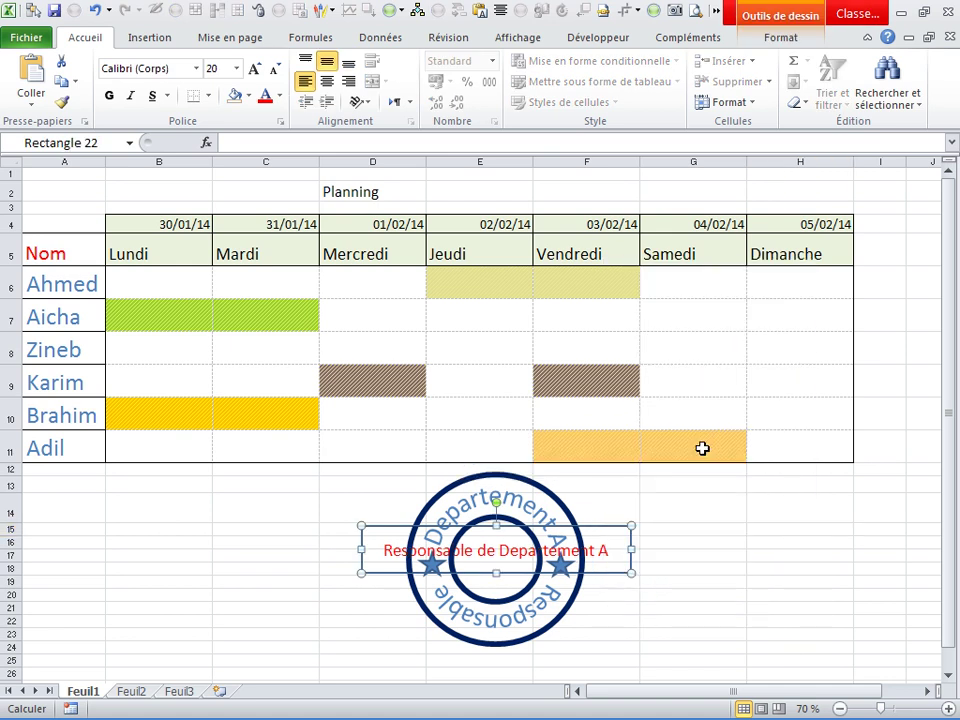
left_click(733, 530)
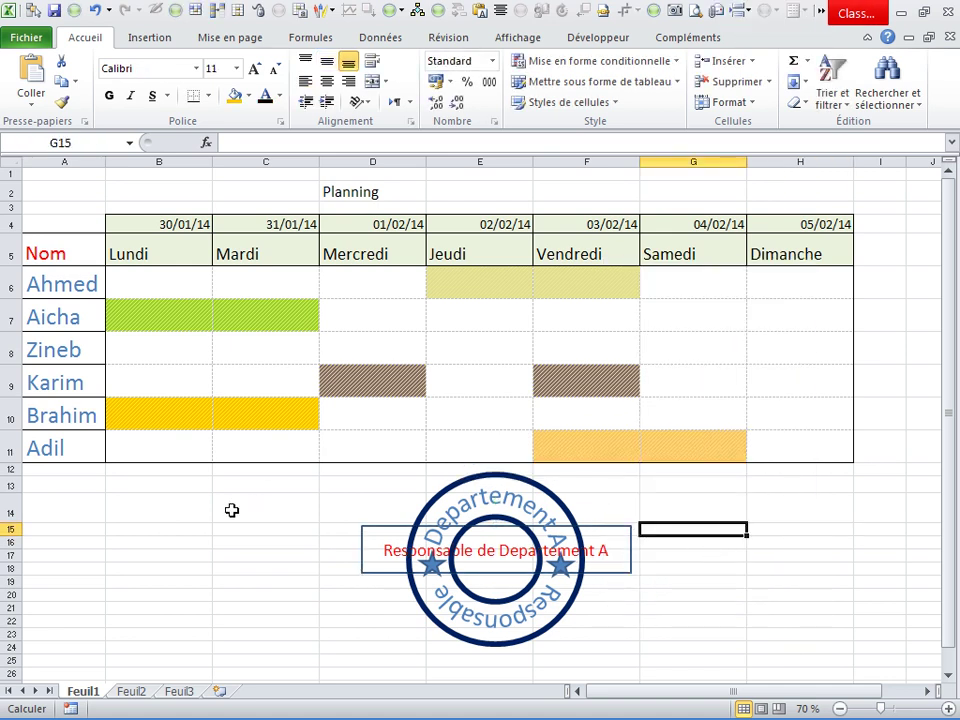
Hide the sheet's gridlines from the Mise en page tab.
left_click(150, 38)
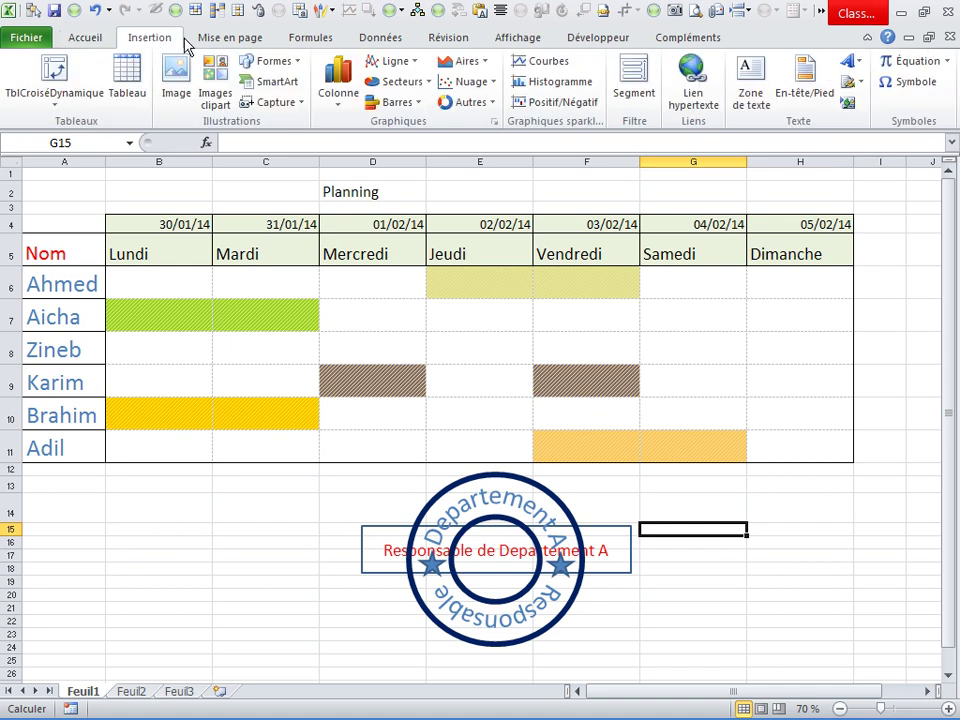
left_click(230, 38)
left_click(724, 84)
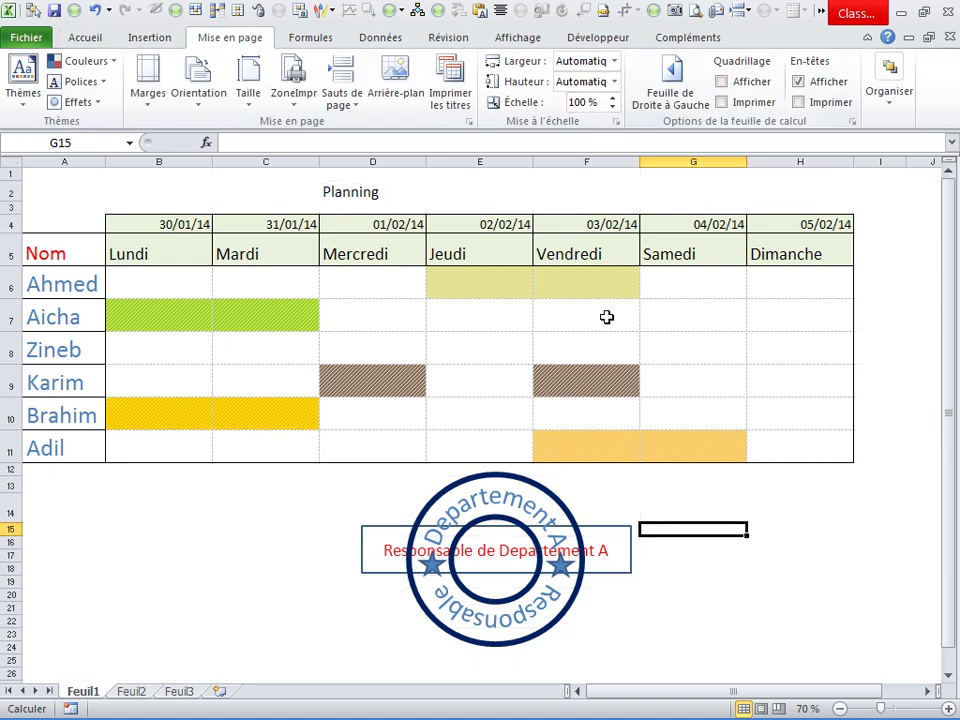
left_click(631, 358)
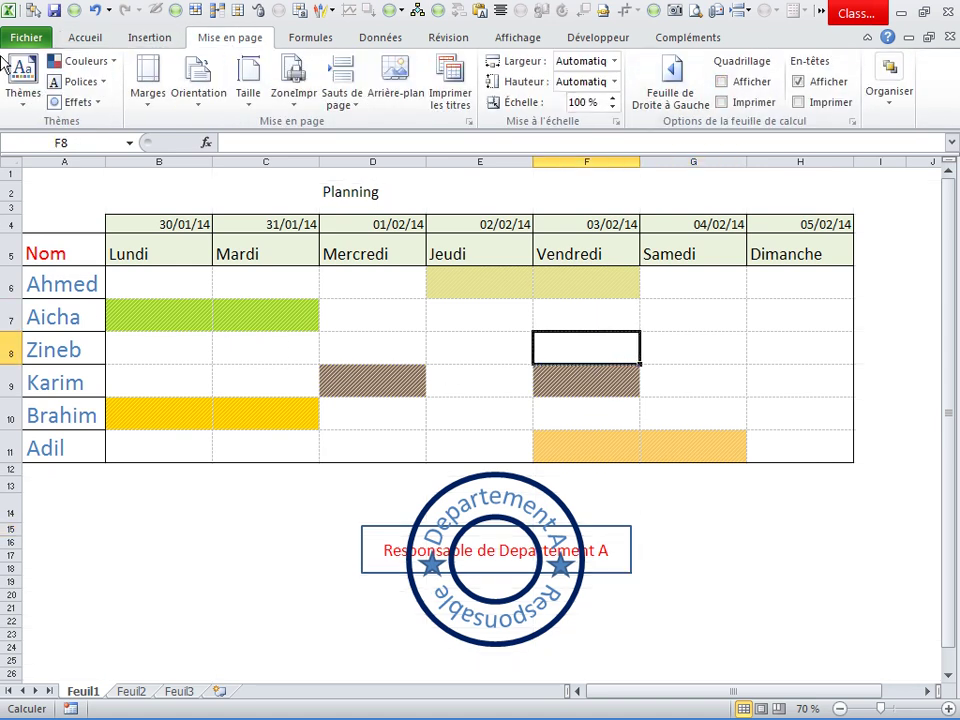
Set the red band's outline weight to 4½ pt.
right_click(609, 523)
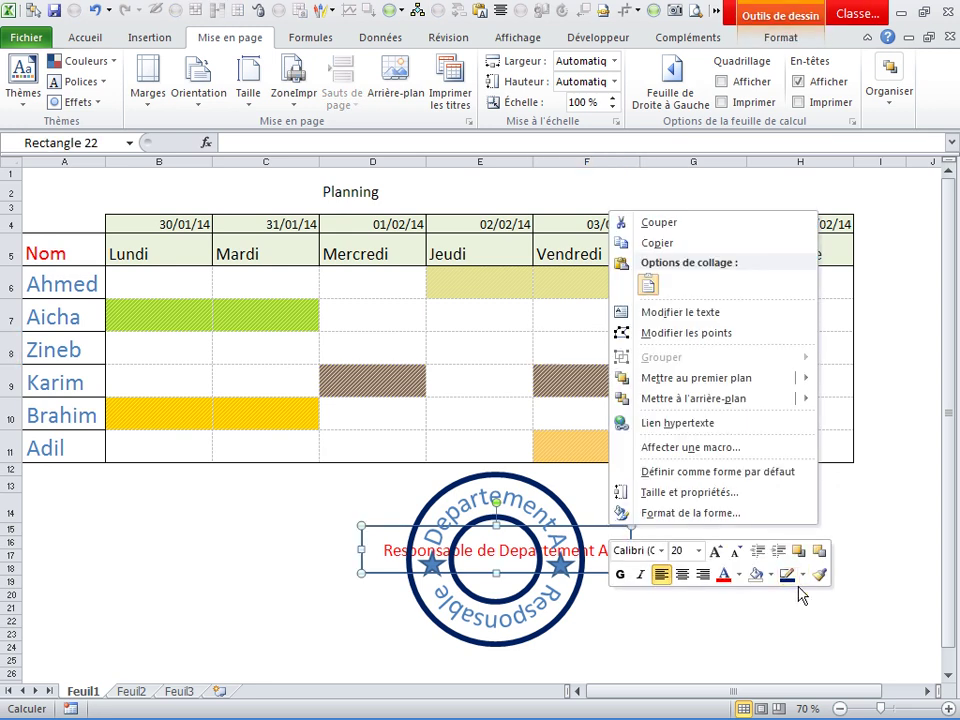
left_click(803, 576)
left_click(805, 576)
mouse_move(793, 531)
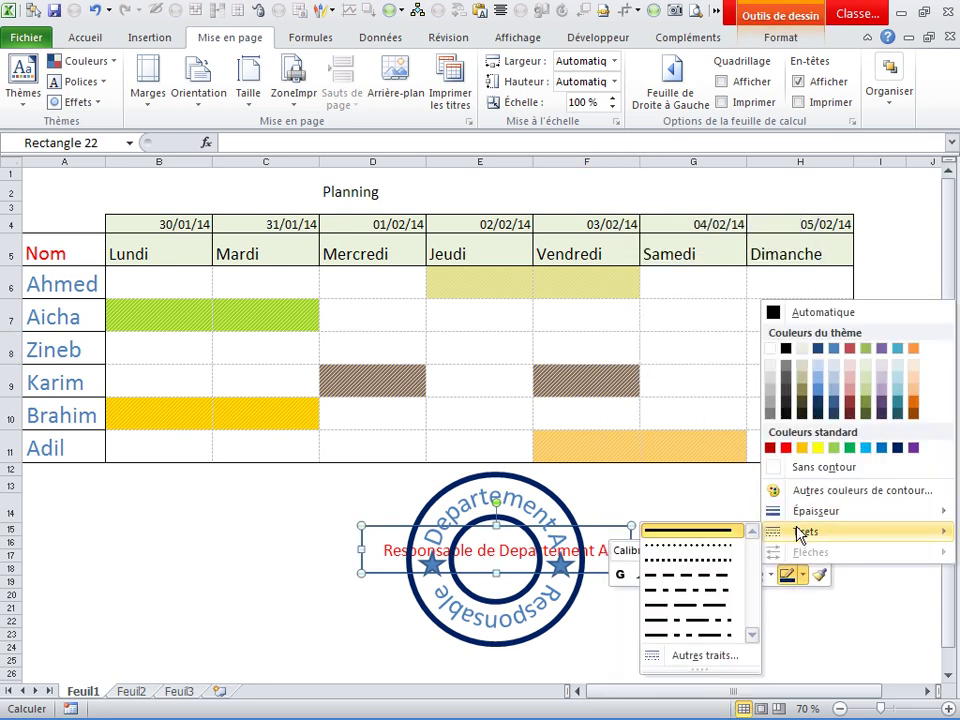
mouse_move(775, 512)
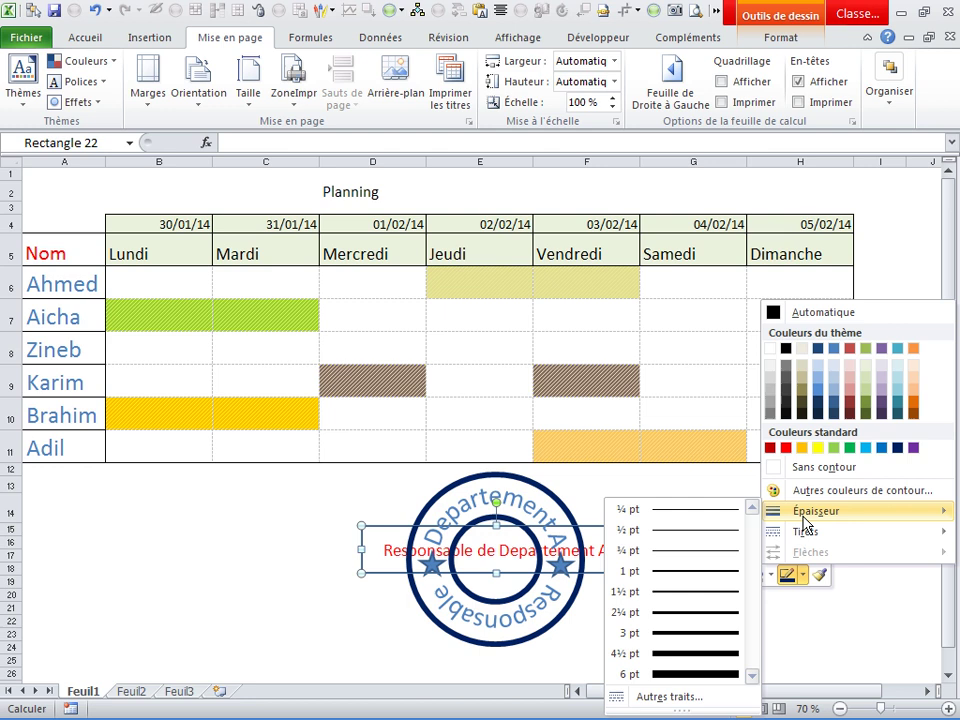
left_click(709, 655)
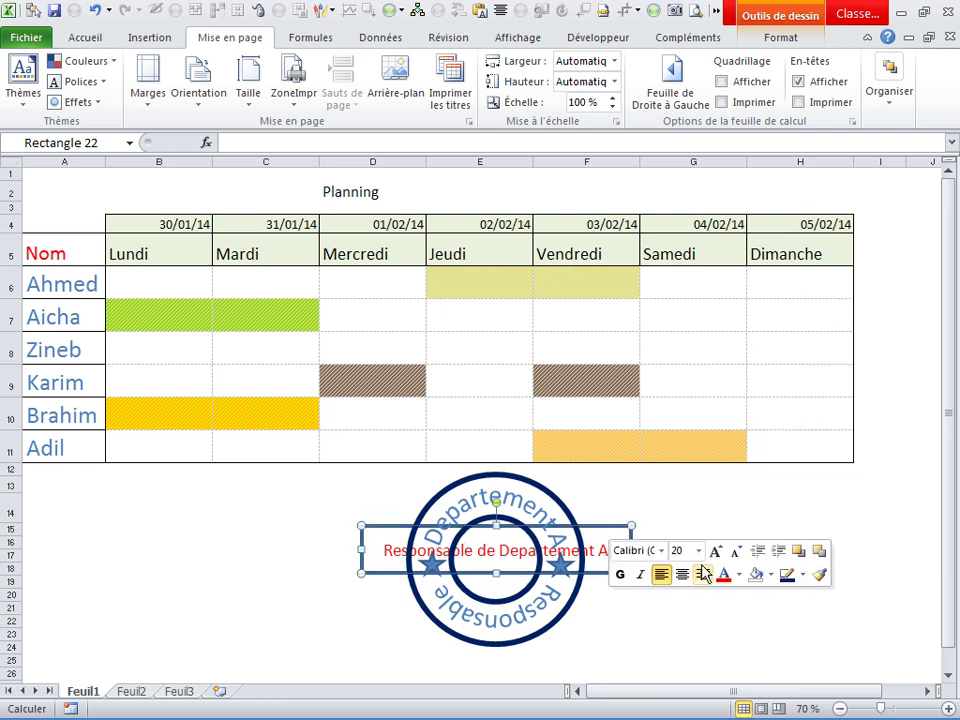
left_click(712, 487)
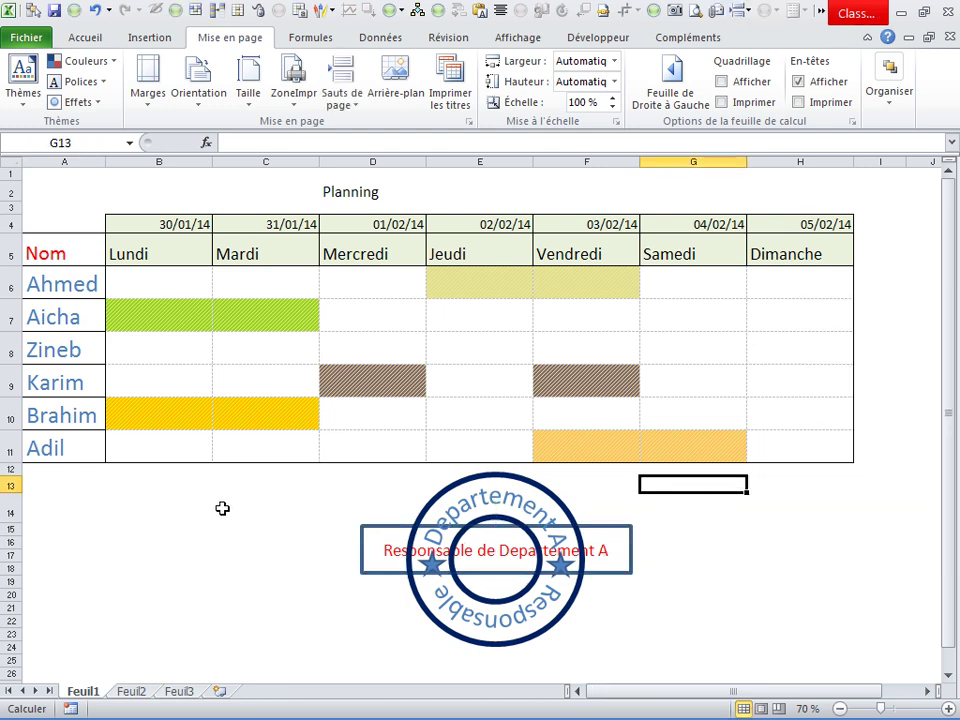